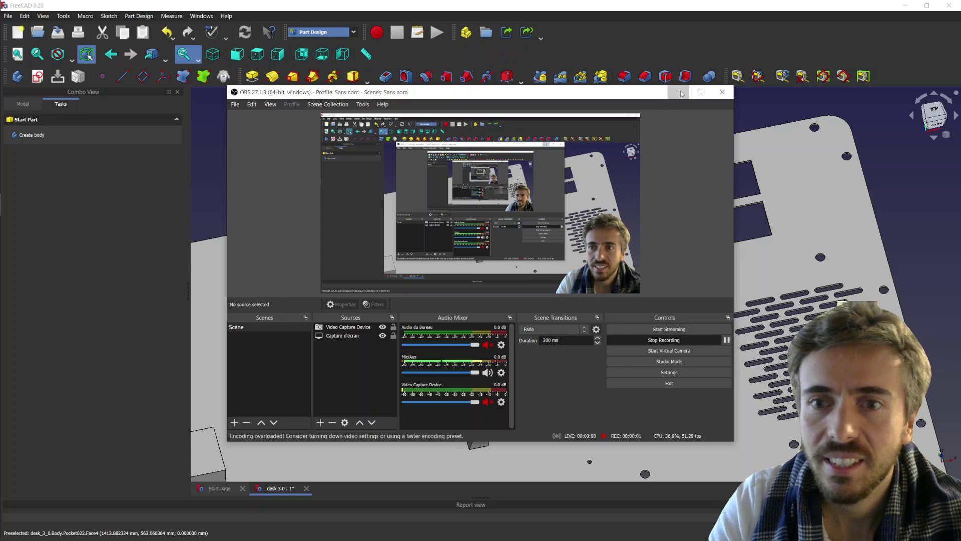
Uncover the desk 3.0 plate model, then select and deselect a vent-slot edge.
click(679, 92)
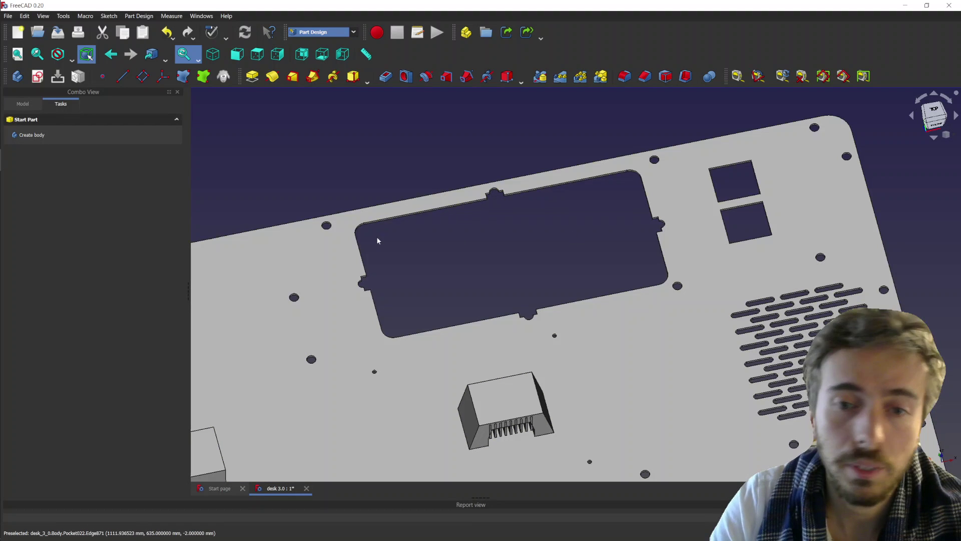
click(829, 290)
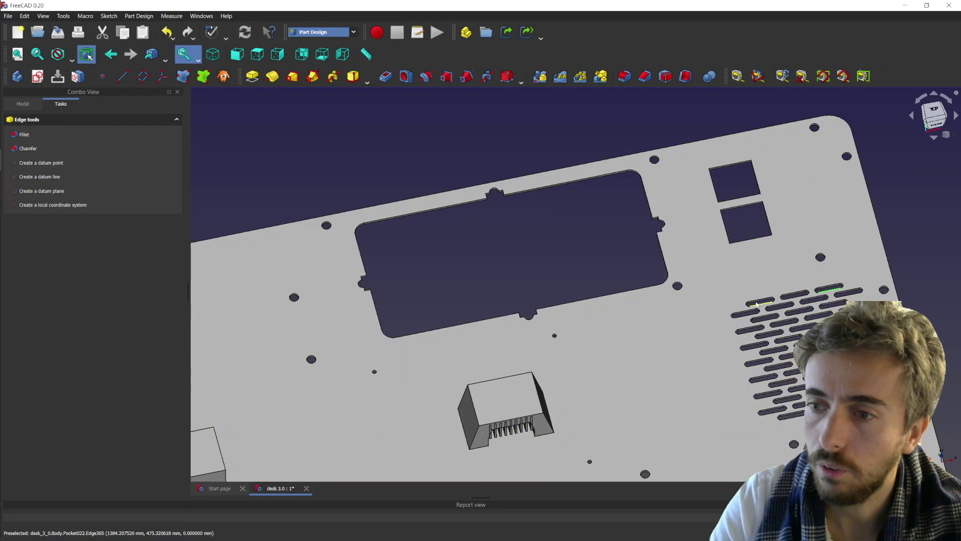
click(623, 245)
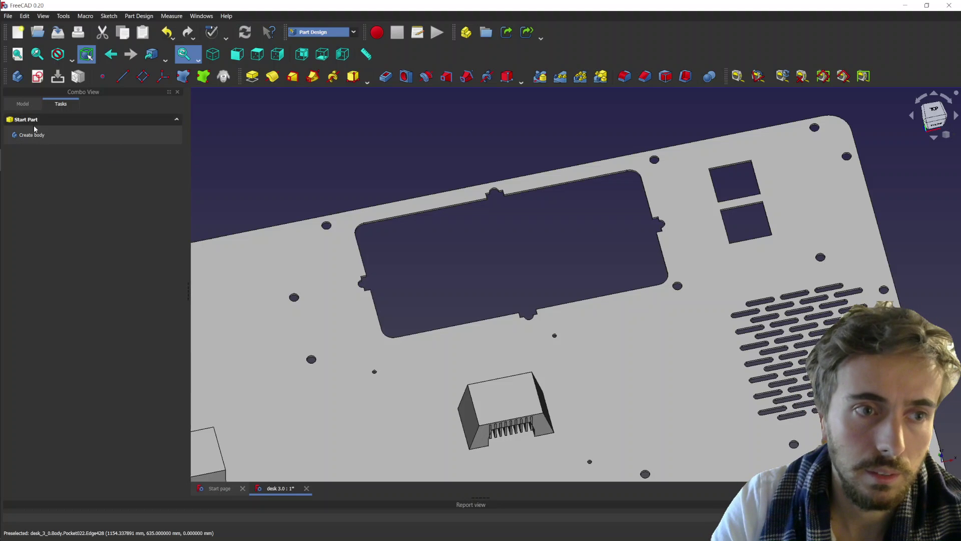
Show the Model tree, inspect Sketch045 and find which feature cuts the notch face.
click(35, 107)
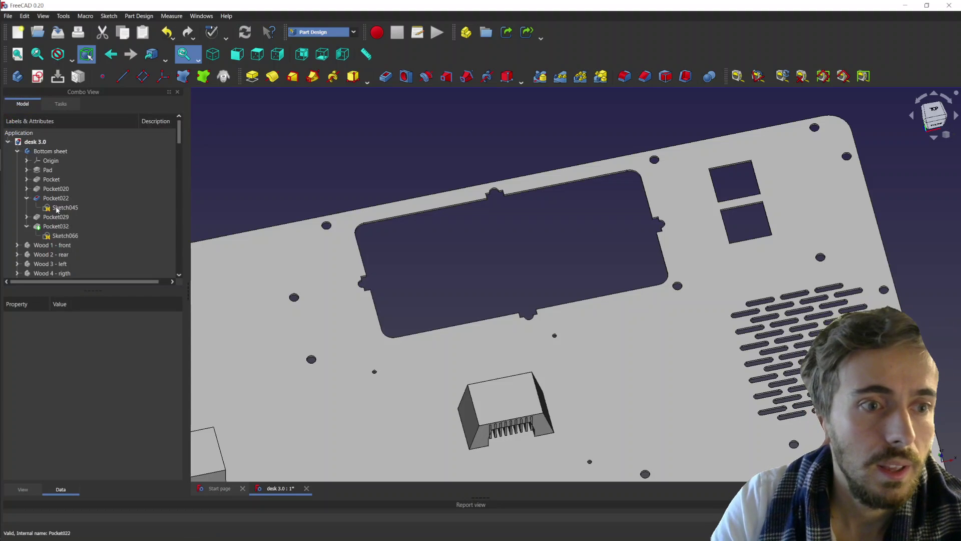
click(65, 208)
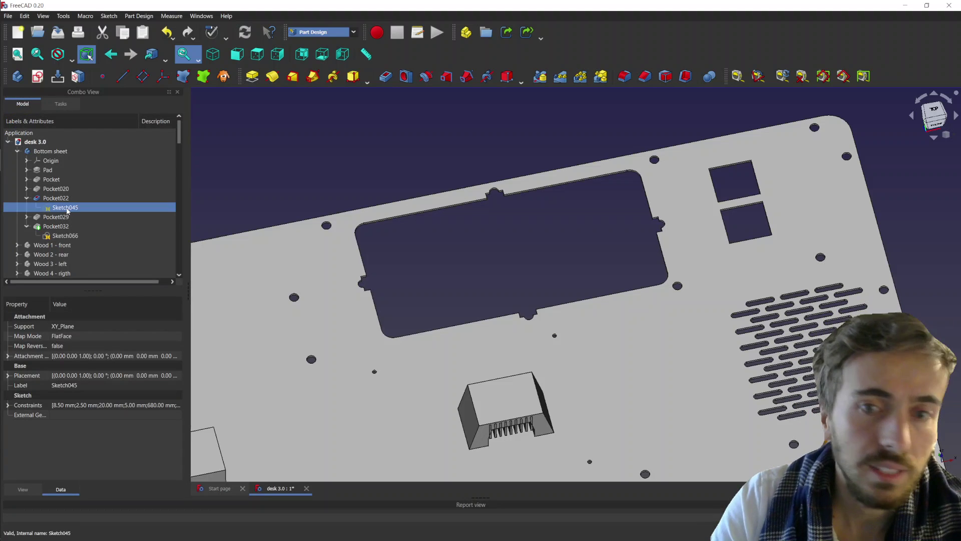
click(512, 183)
scroll(495, 193, up, 8)
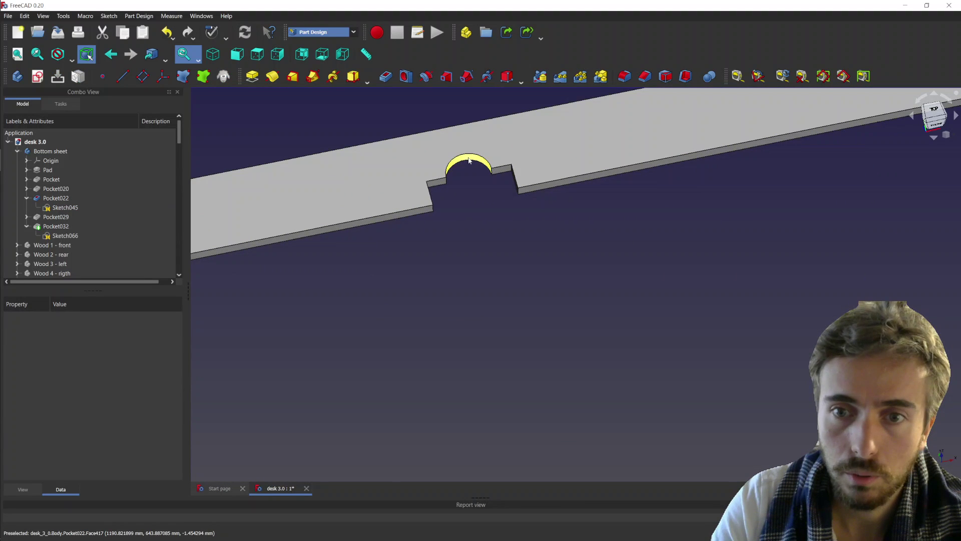
click(469, 161)
scroll(455, 223, down, 8)
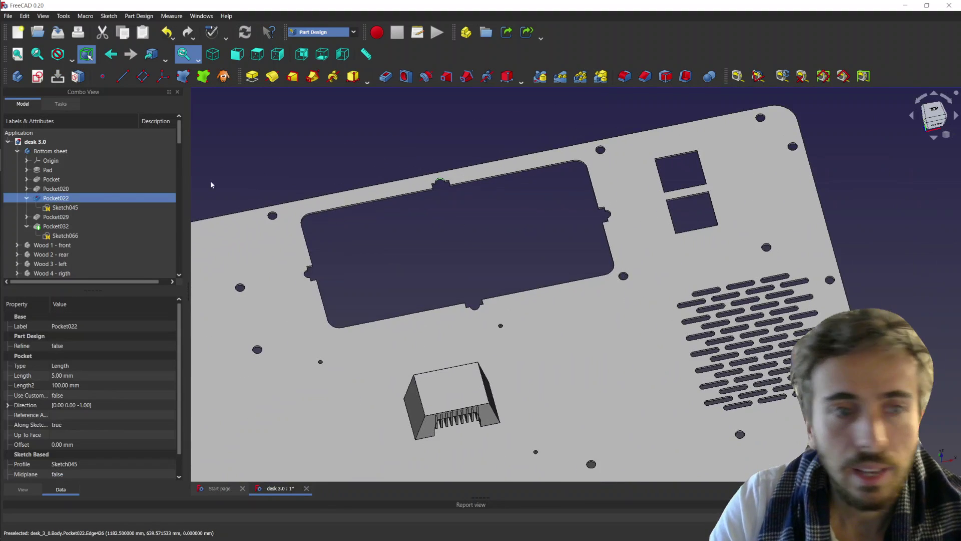
Toggle visibility of Pad, Pocket and Pocket020 to compare stages, then expand Pocket.
click(80, 191)
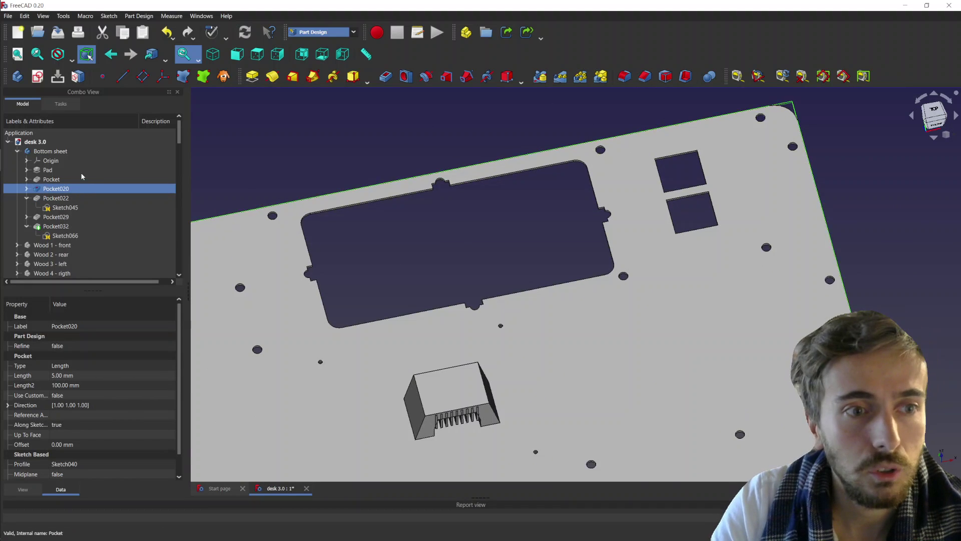
click(82, 178)
key(space)
click(97, 170)
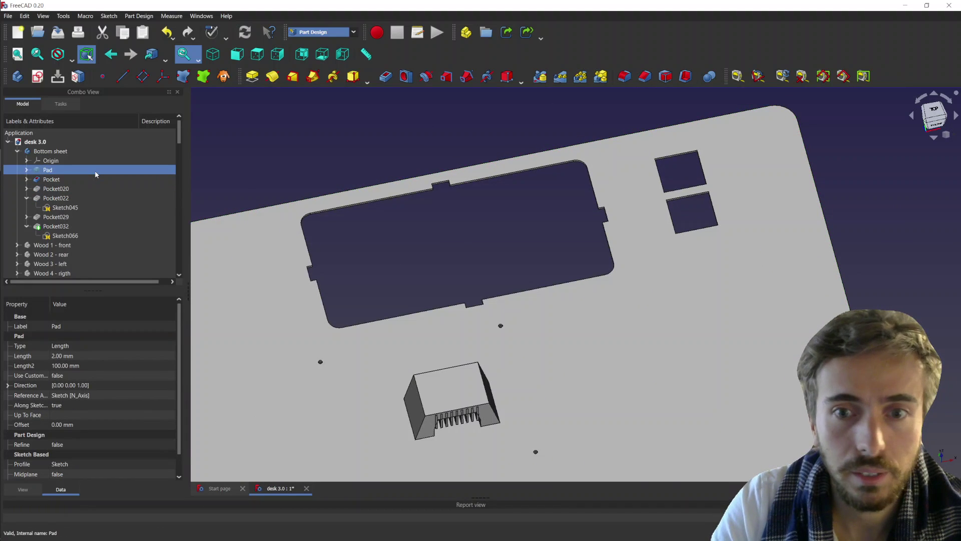
key(space)
key(space)
key(space)
click(67, 181)
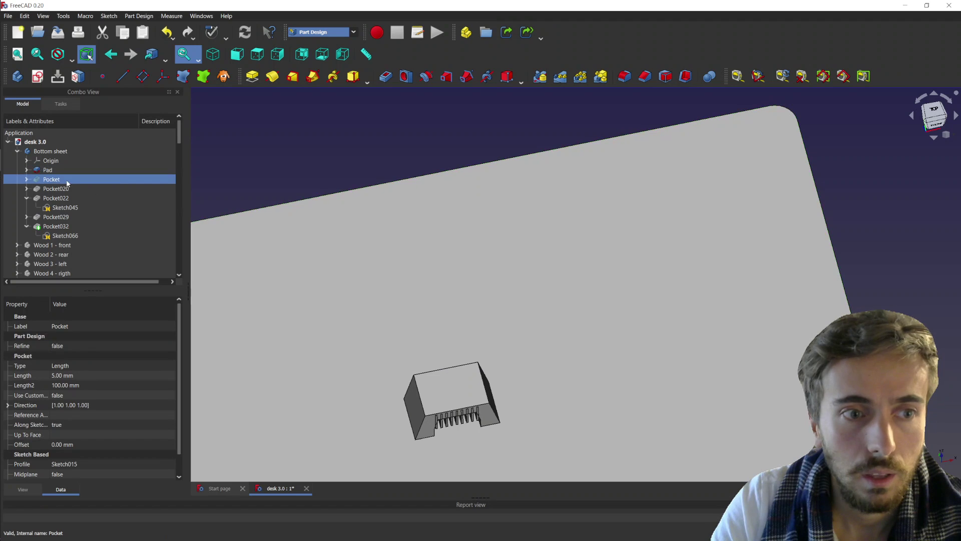
key(space)
click(68, 189)
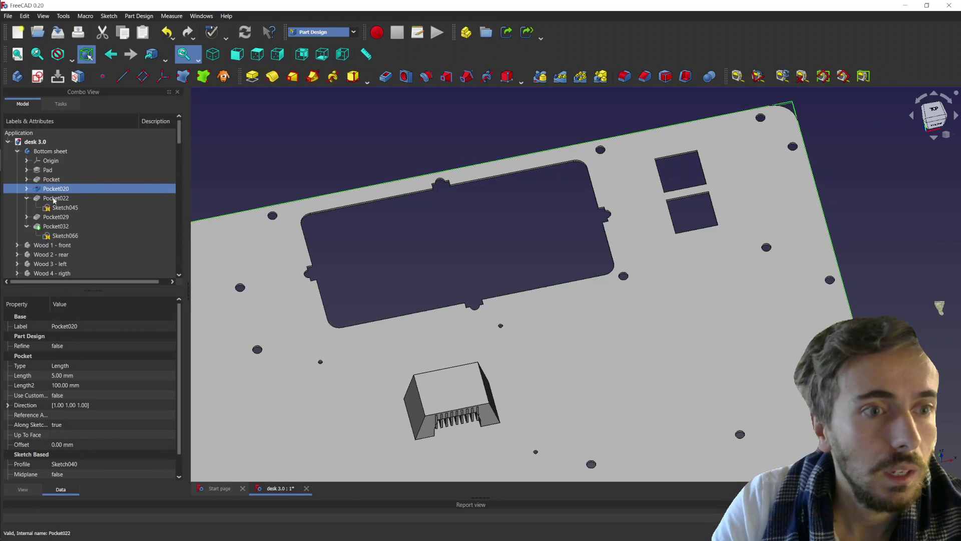
click(56, 181)
click(27, 180)
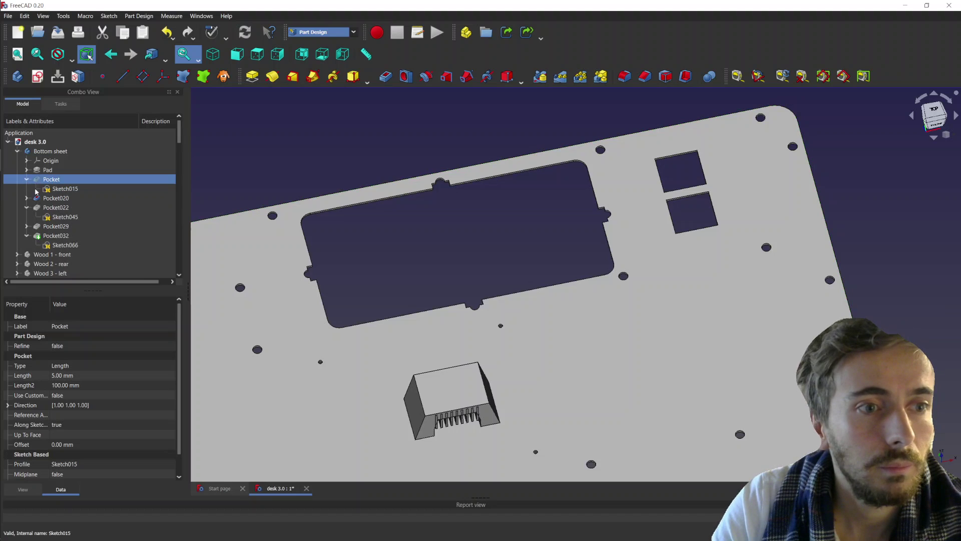
Edit Sketch015 and box-select the whole rounded opening outline with its notches.
click(65, 189)
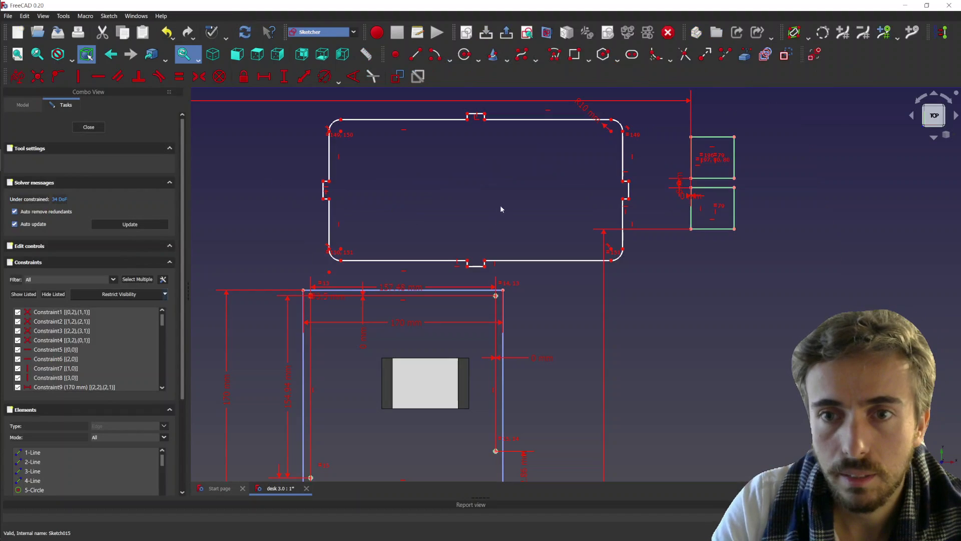
scroll(532, 178, up, 2)
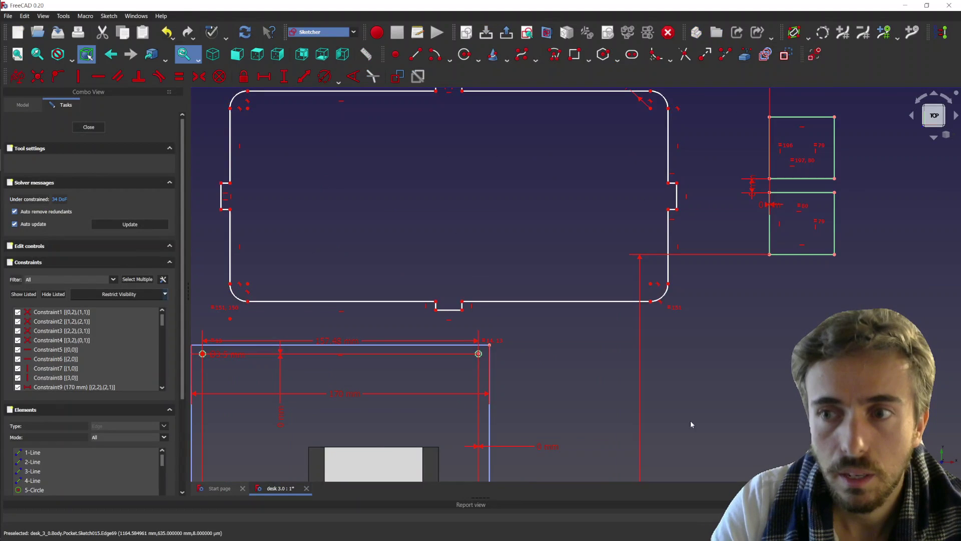
scroll(691, 423, down, 1)
drag(275, 132, 721, 345)
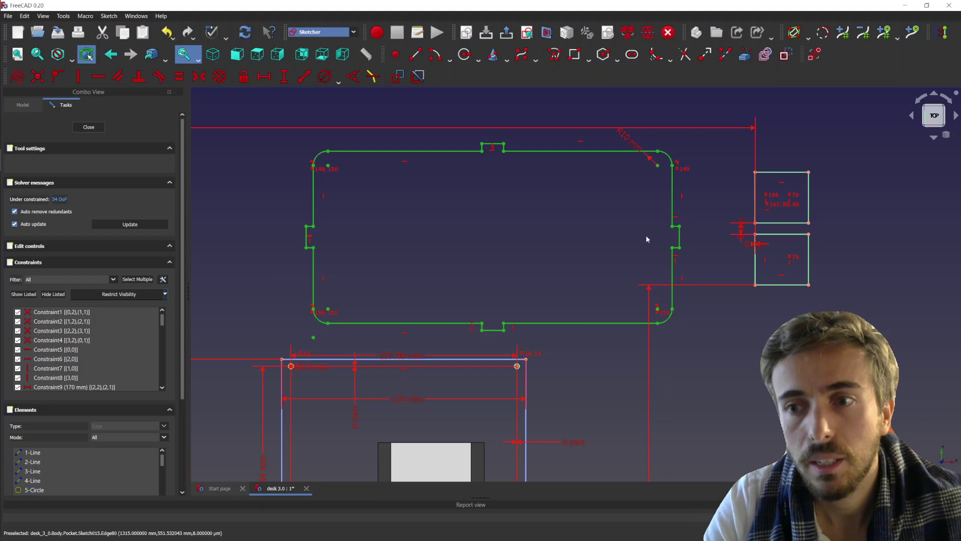
click(536, 223)
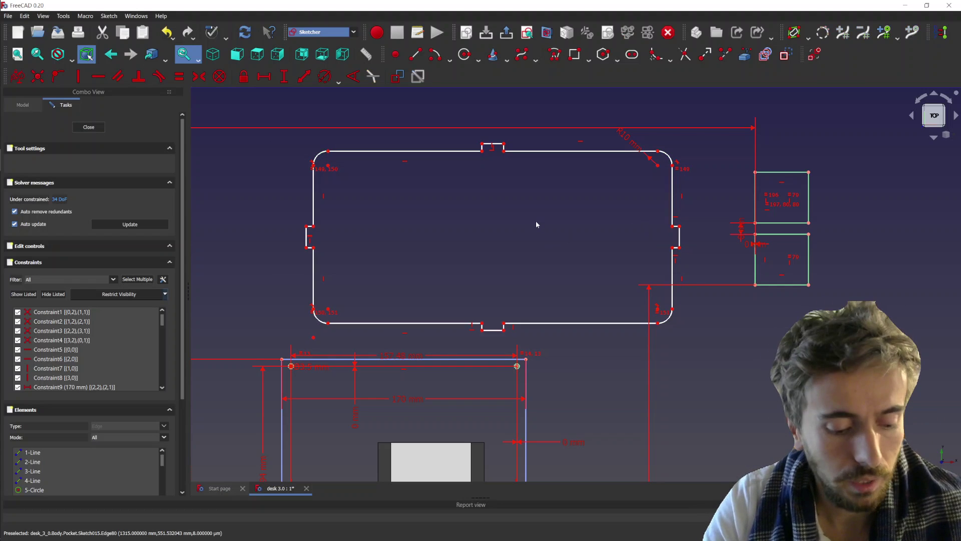
mouse_move(269, 134)
mouse_down()
mouse_move(725, 332)
mouse_move(723, 345)
mouse_up()
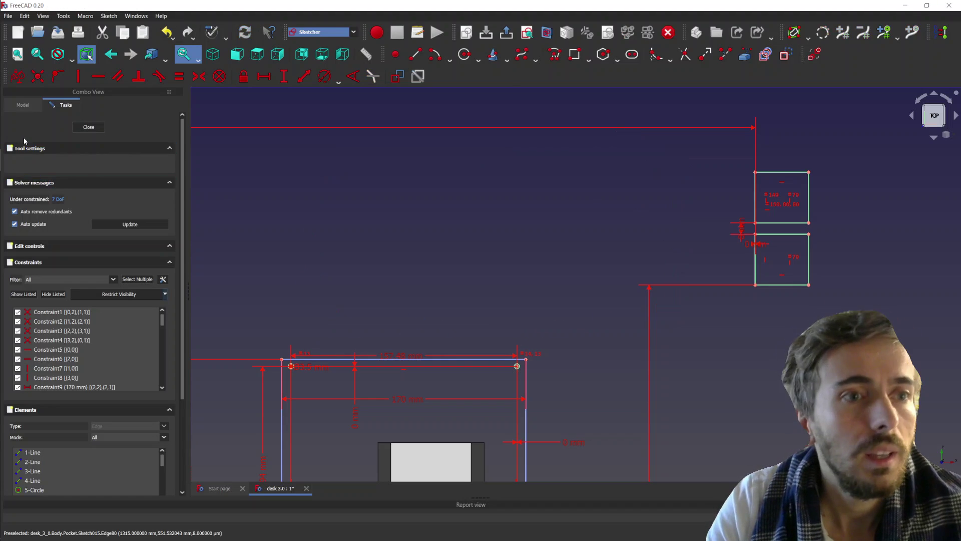
mouse_move(4, 119)
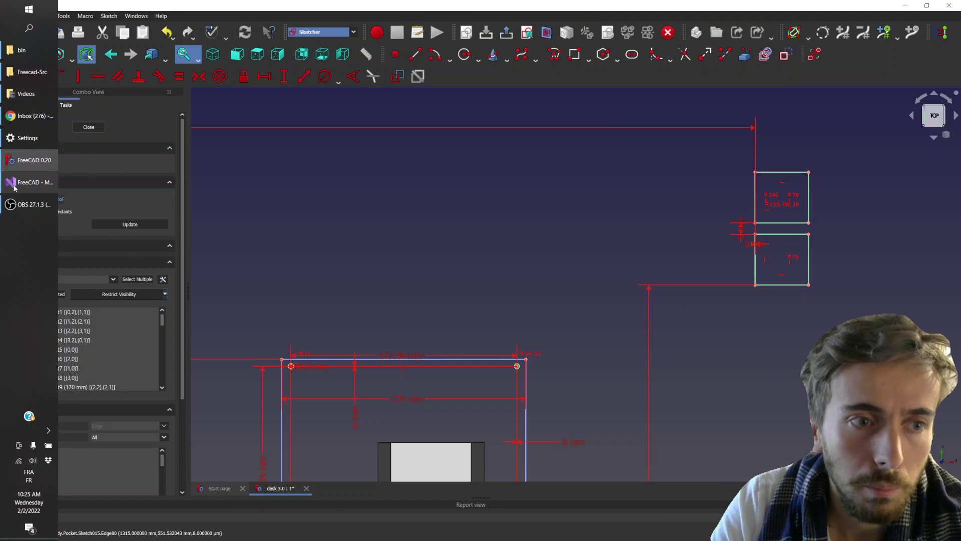
Paste the copied sketch as XML into the empty XMLFile1.xml in Visual Studio.
click(38, 186)
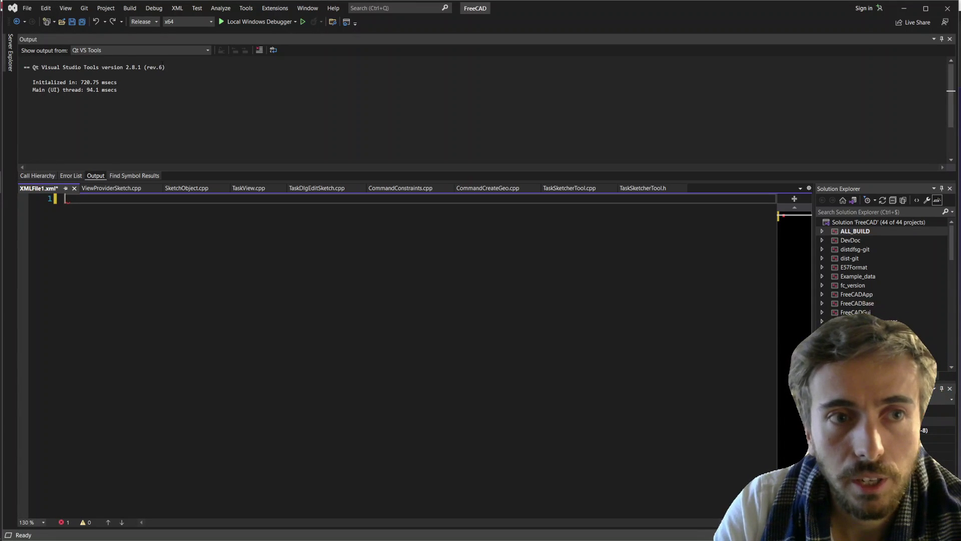
key(ctrl+v)
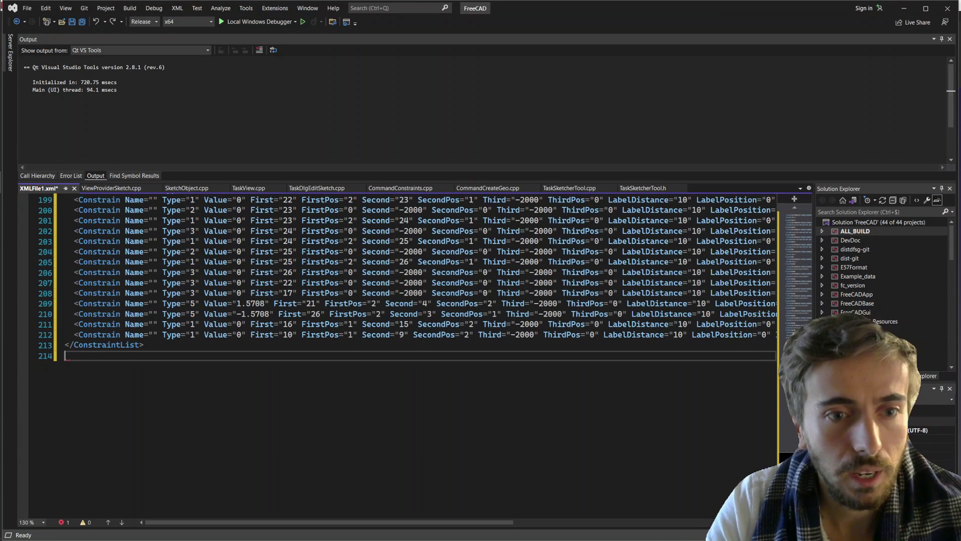
scroll(421, 355, up, 8)
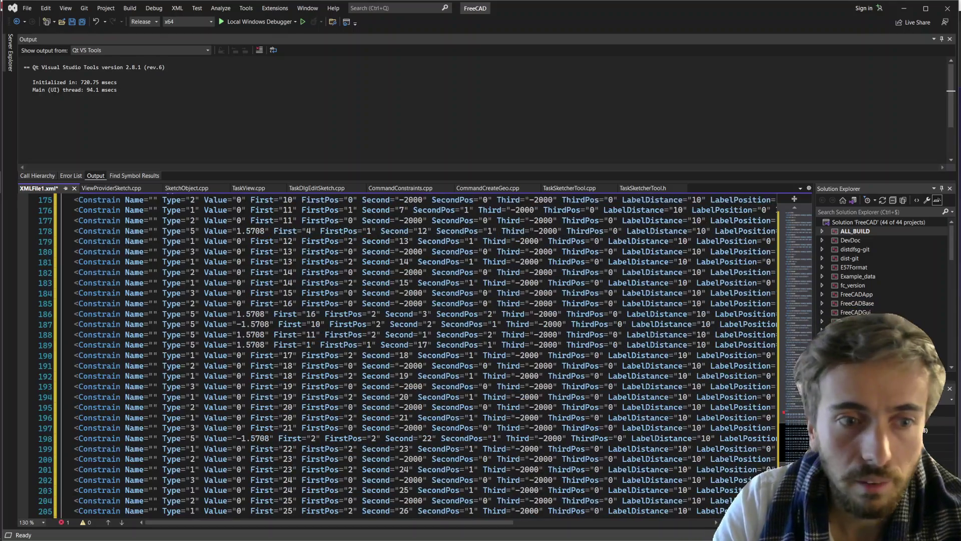
scroll(420, 356, up, 20)
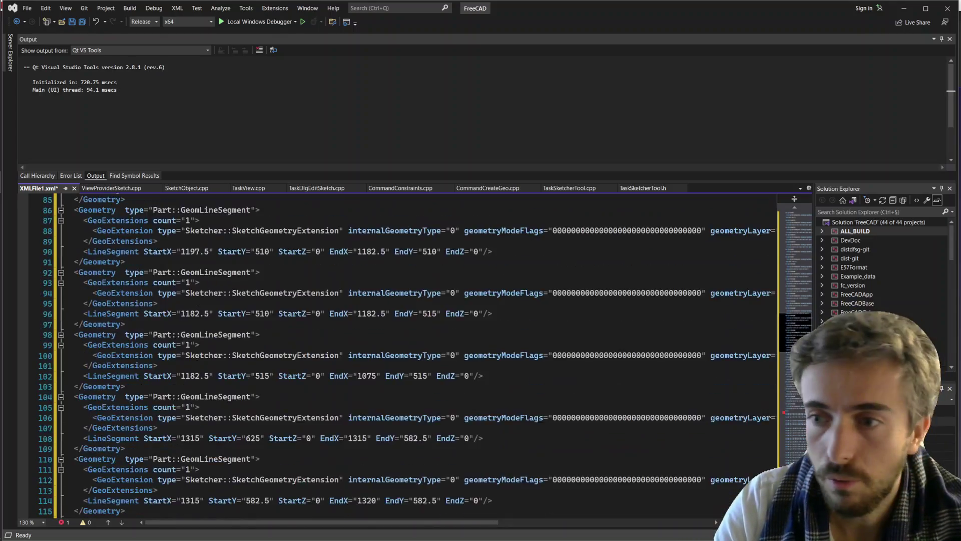
scroll(530, 341, up, 20)
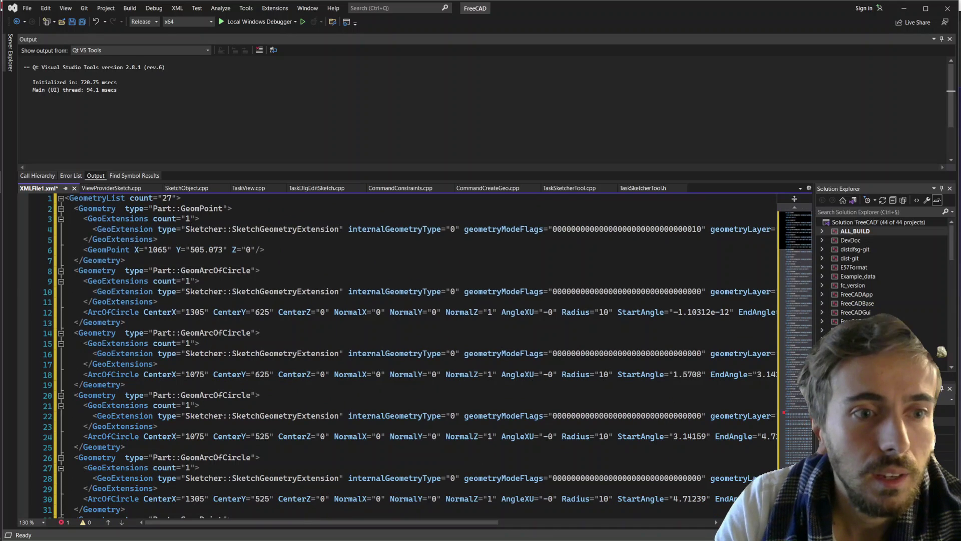
Inspect the first point geometry entry, then scroll down and select the ConstraintList tag.
drag(181, 198, 266, 250)
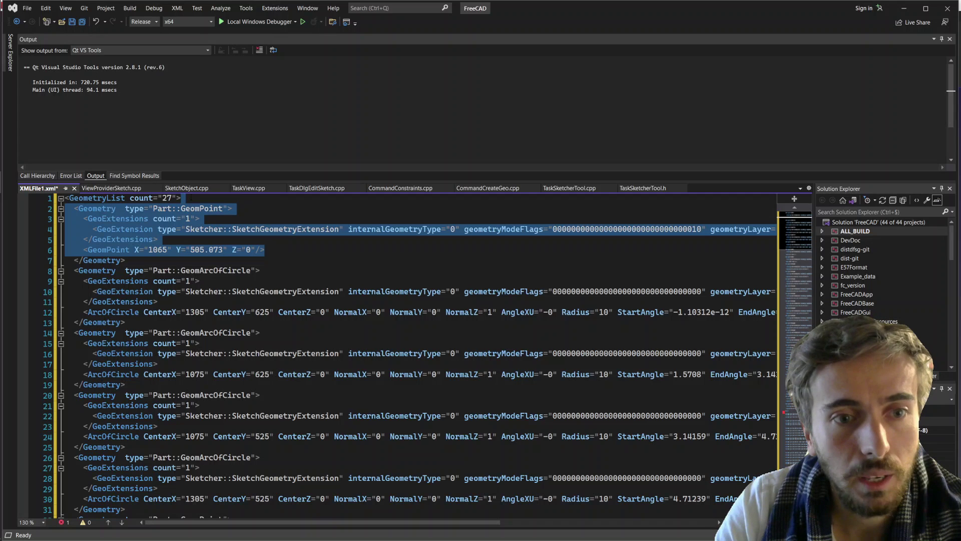
click(191, 198)
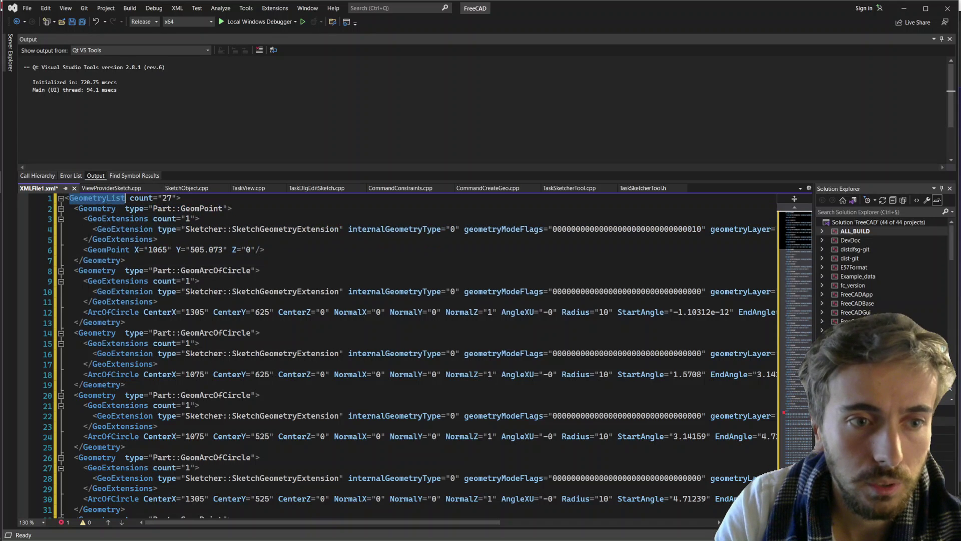
scroll(411, 354, down, 20)
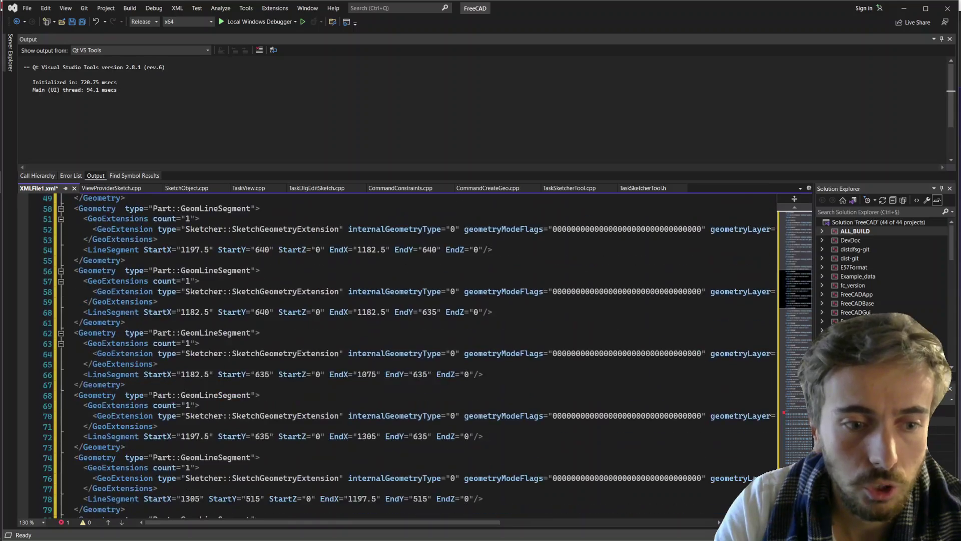
scroll(410, 353, down, 20)
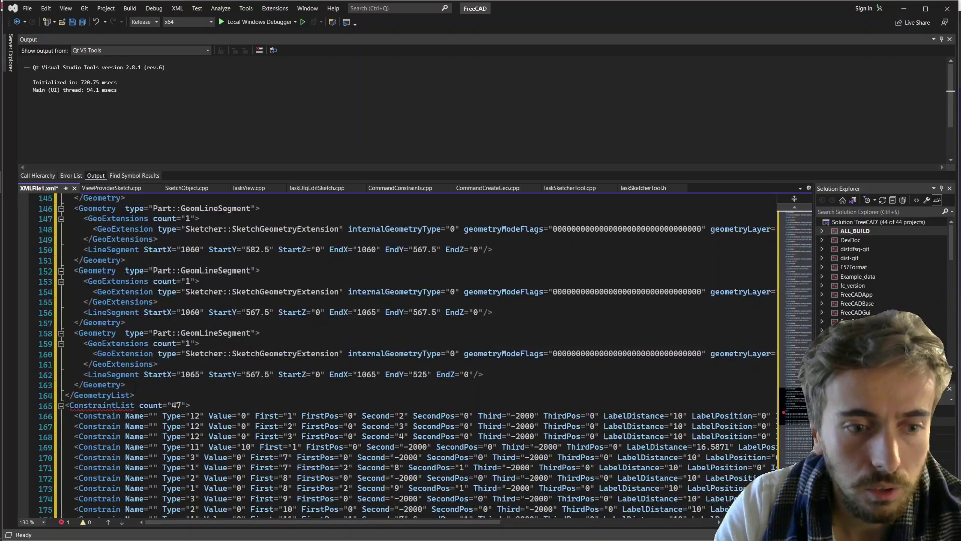
double_click(102, 281)
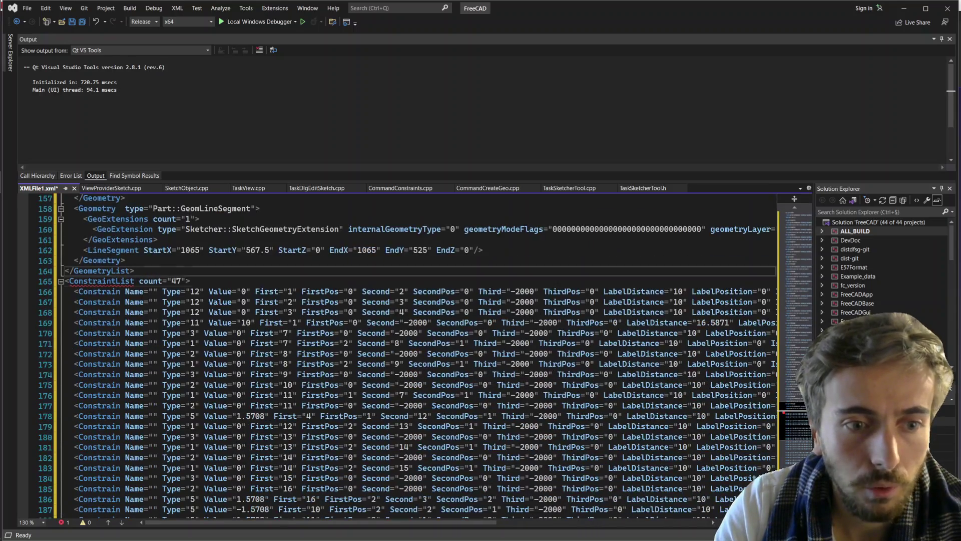
mouse_move(1, 155)
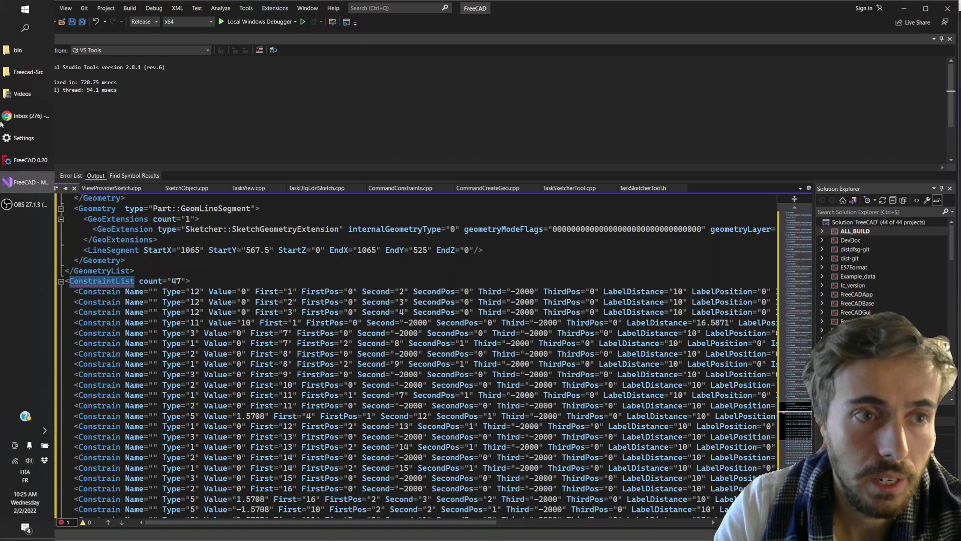
Close the desk 3.0 document discarding its changes, and bring up the build's bin folder.
click(36, 160)
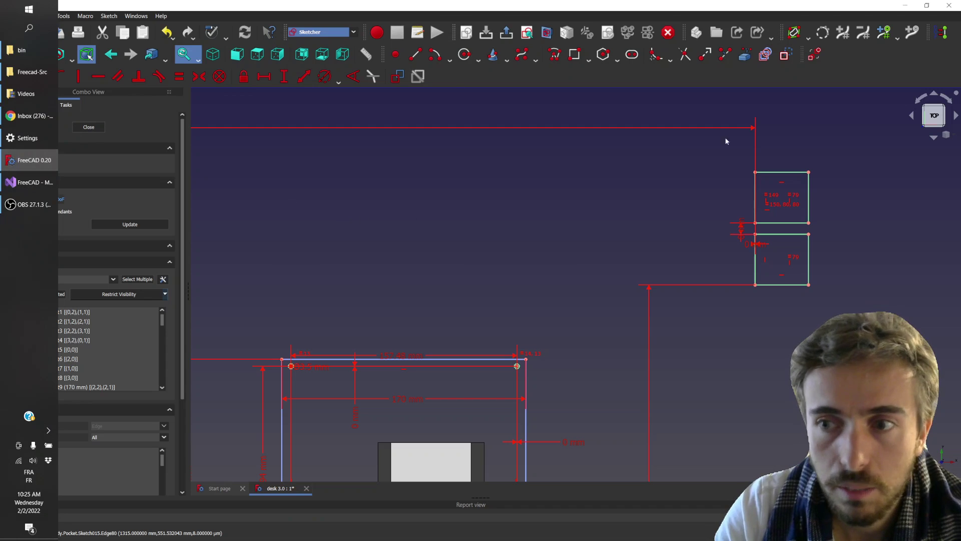
key(ctrl+w)
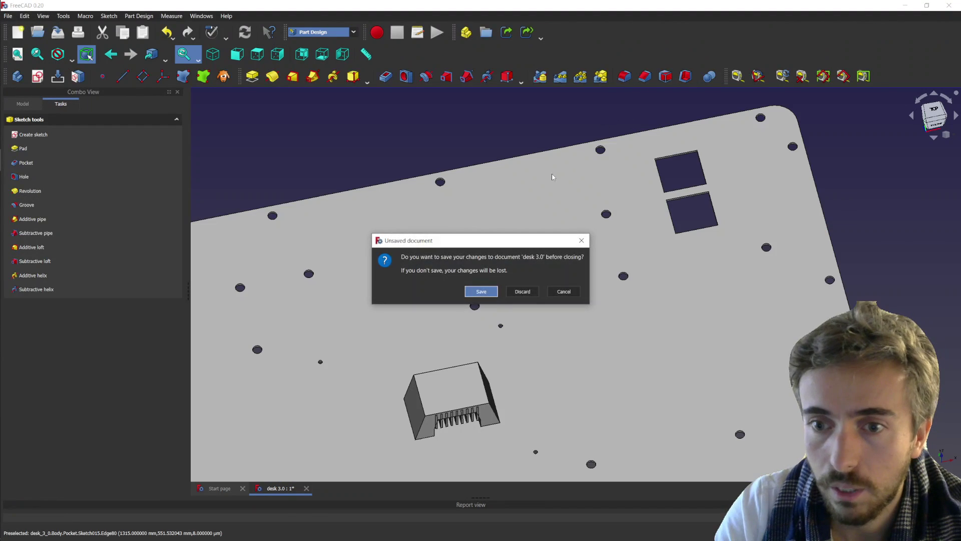
click(522, 292)
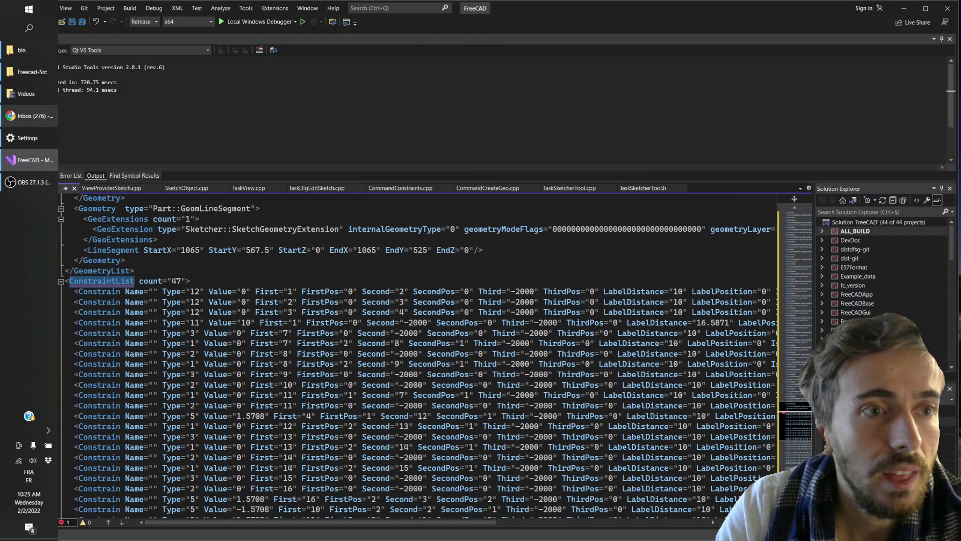
click(31, 60)
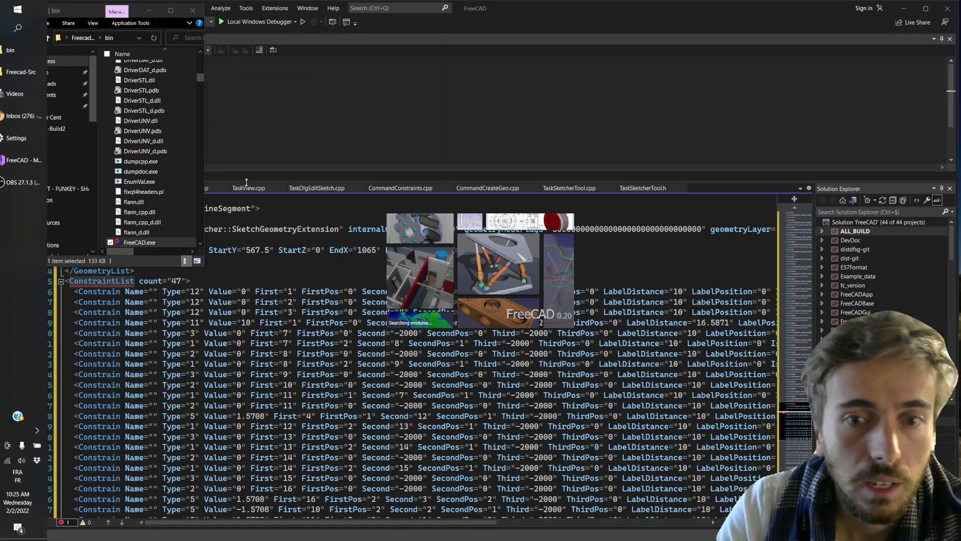
Open the Sketcher copy-paste thread on the FreeCAD forum and look at the earlier post.
click(34, 115)
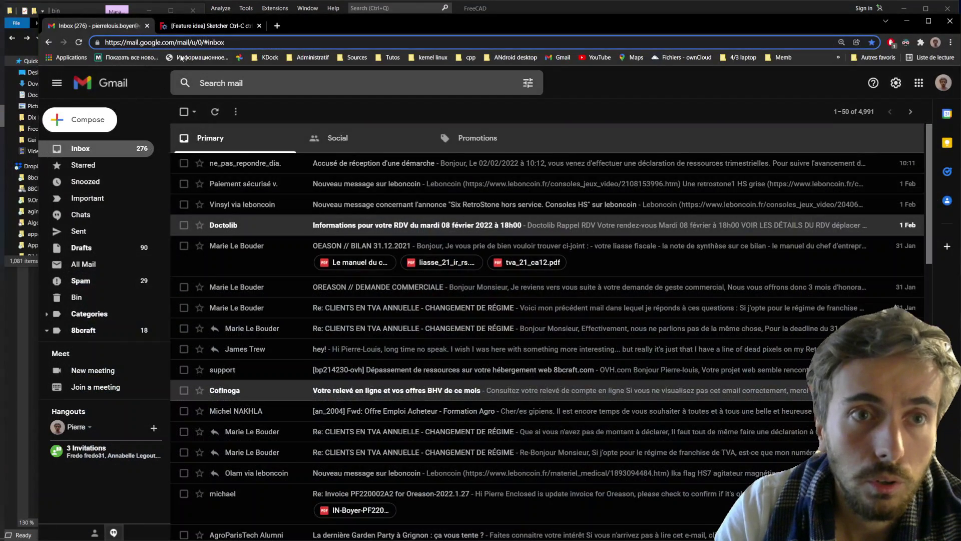
click(201, 26)
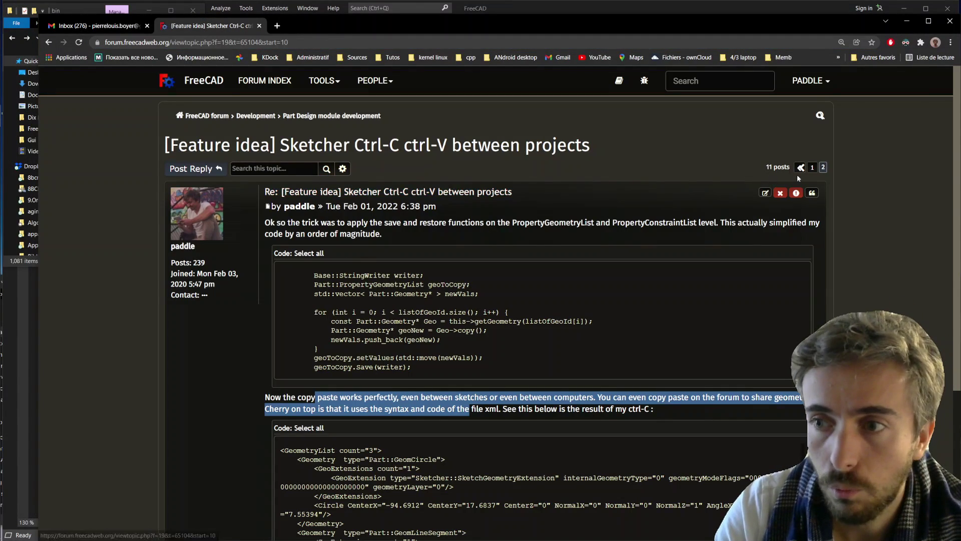
click(764, 194)
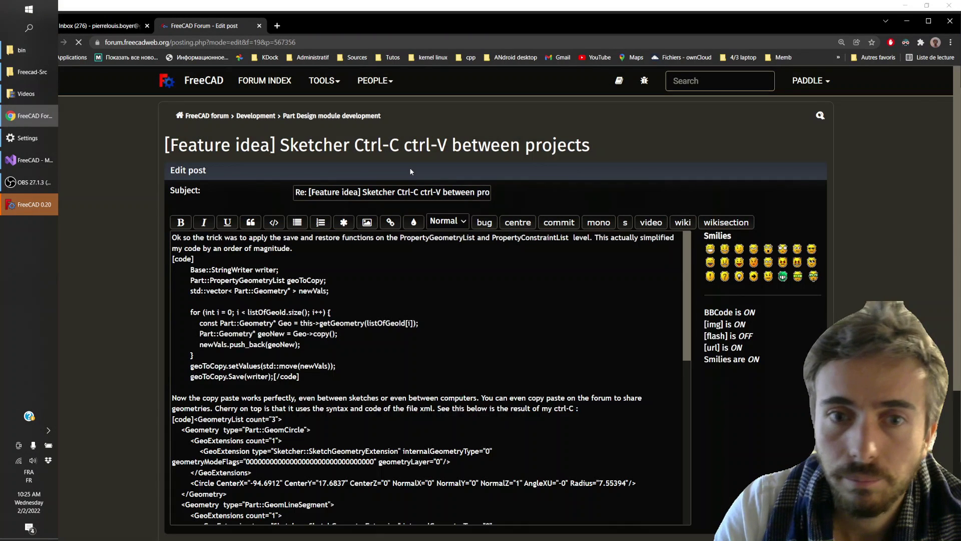
click(330, 148)
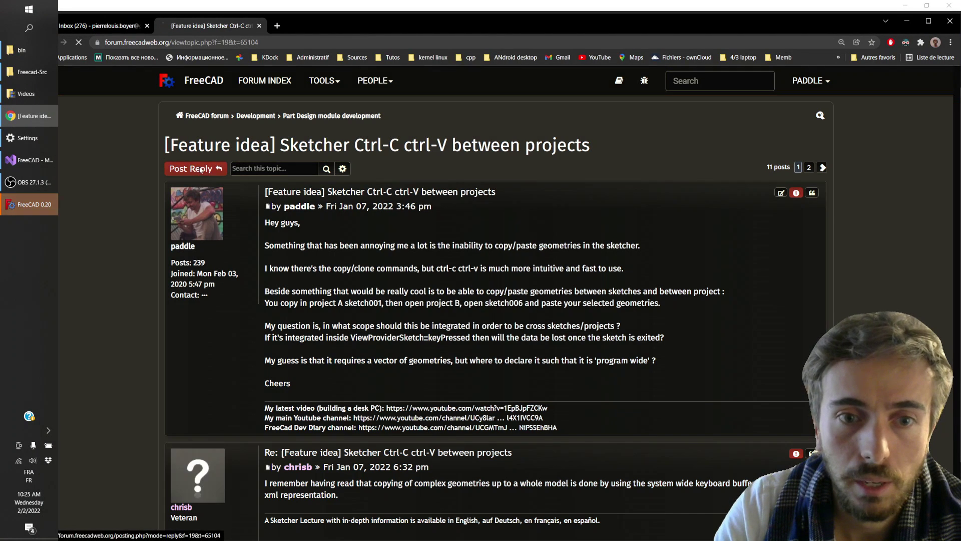
Start a forum reply containing the pasted ConstraintList XML inside a code block.
click(190, 165)
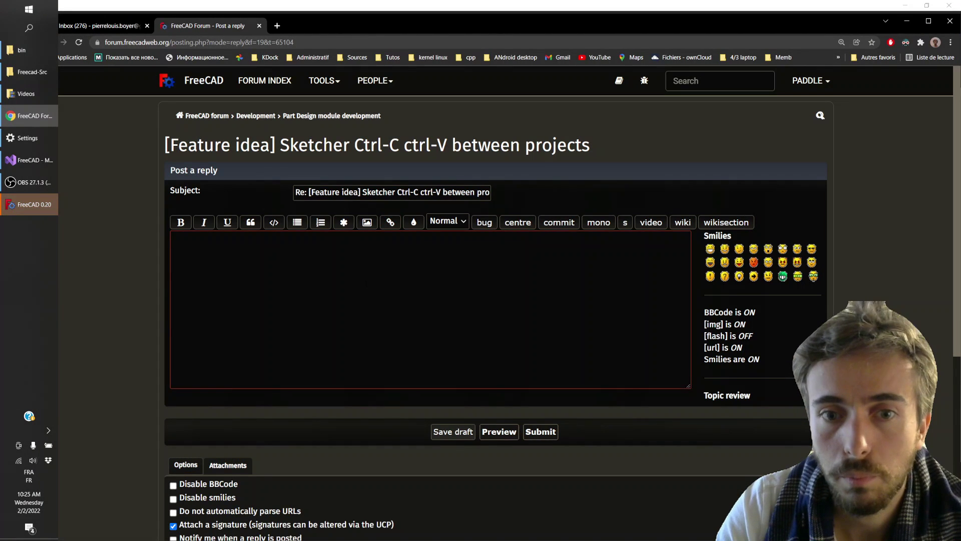
click(274, 222)
key(ctrl+v)
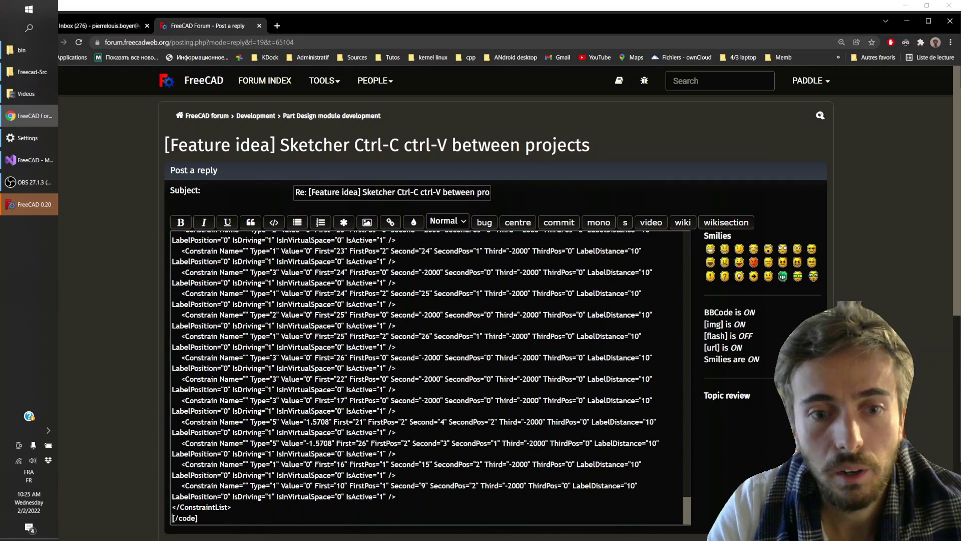
drag(198, 518, 335, 304)
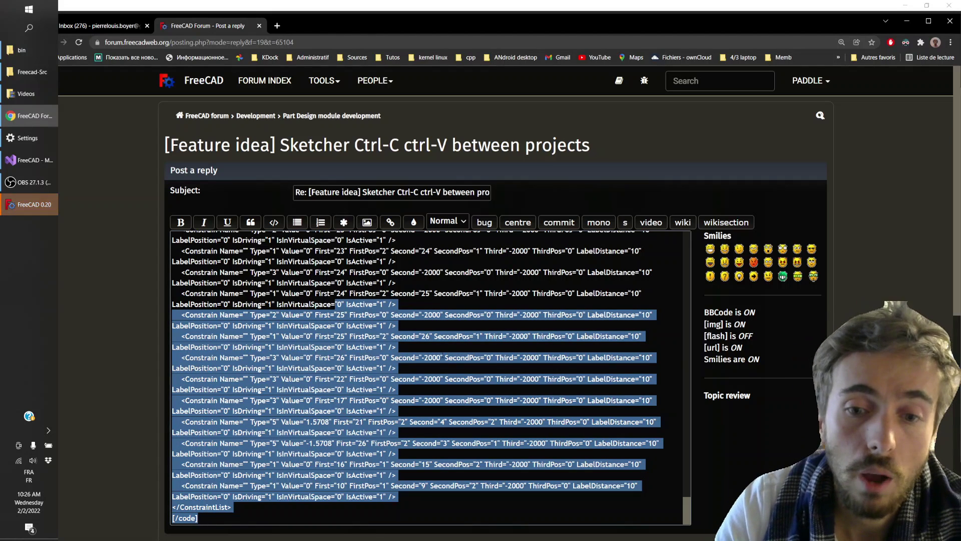
scroll(430, 375, up, 5)
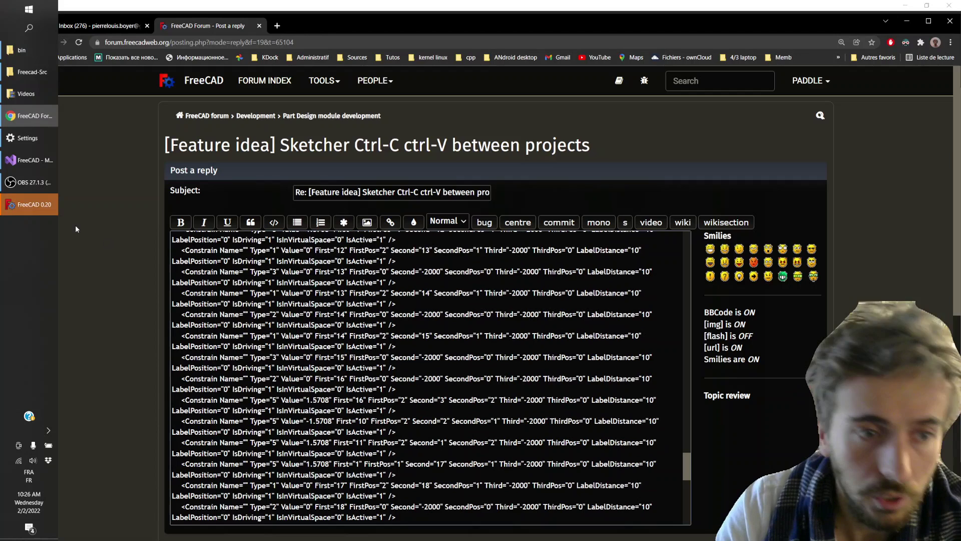
click(30, 204)
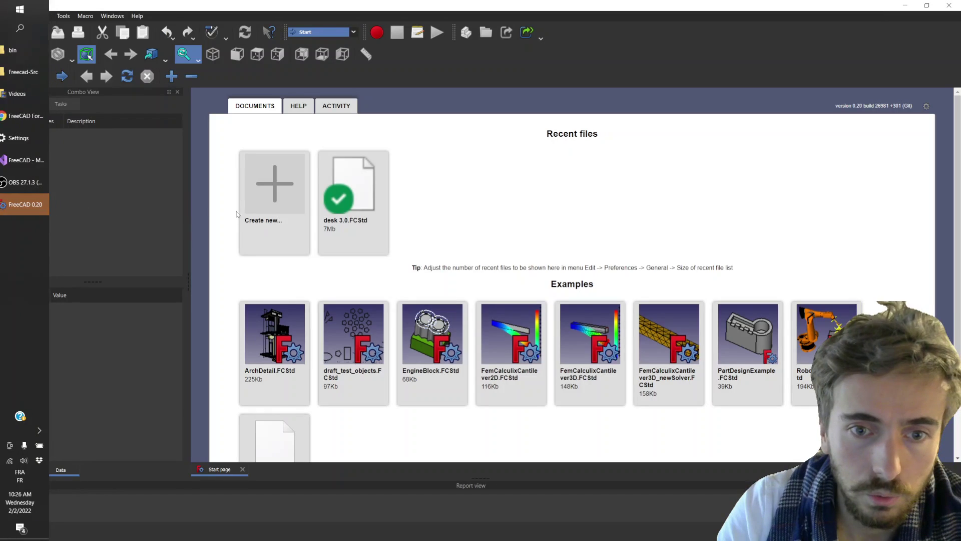
Create a new Part Design document with a Body and a sketch on XY_Plane.
click(282, 195)
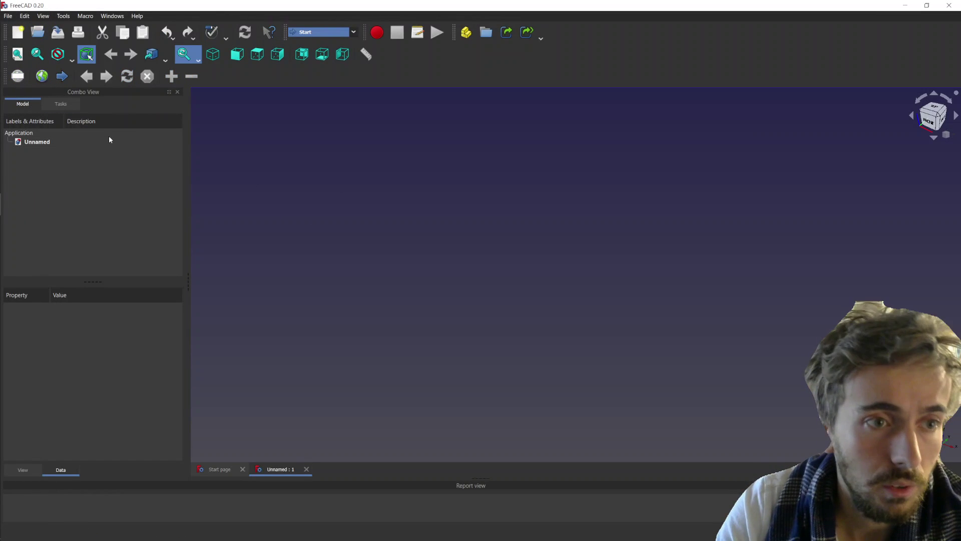
click(321, 32)
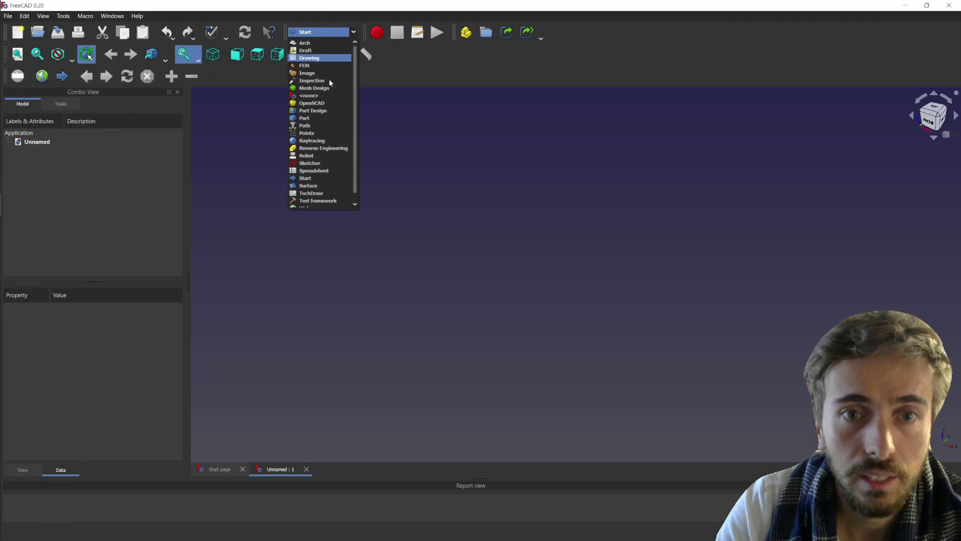
click(313, 110)
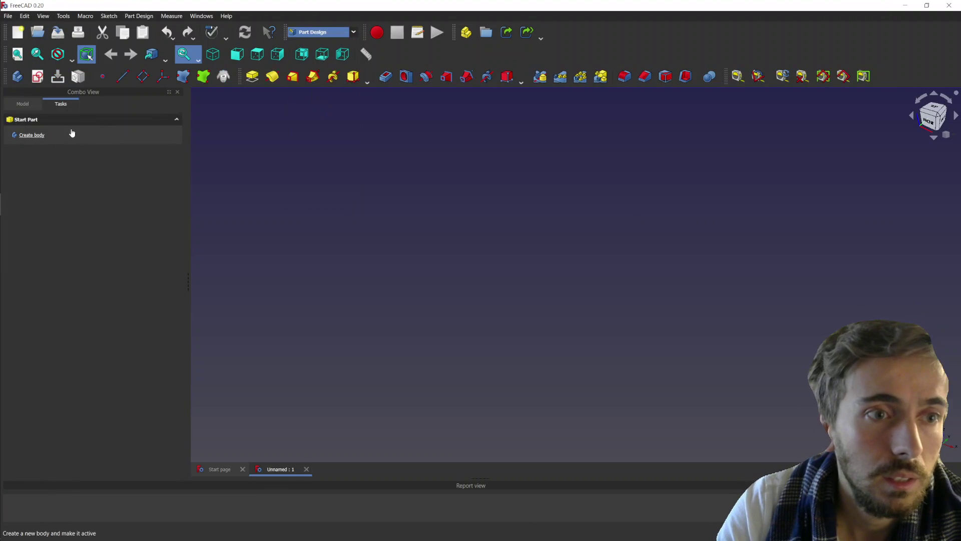
click(71, 134)
click(80, 167)
click(92, 169)
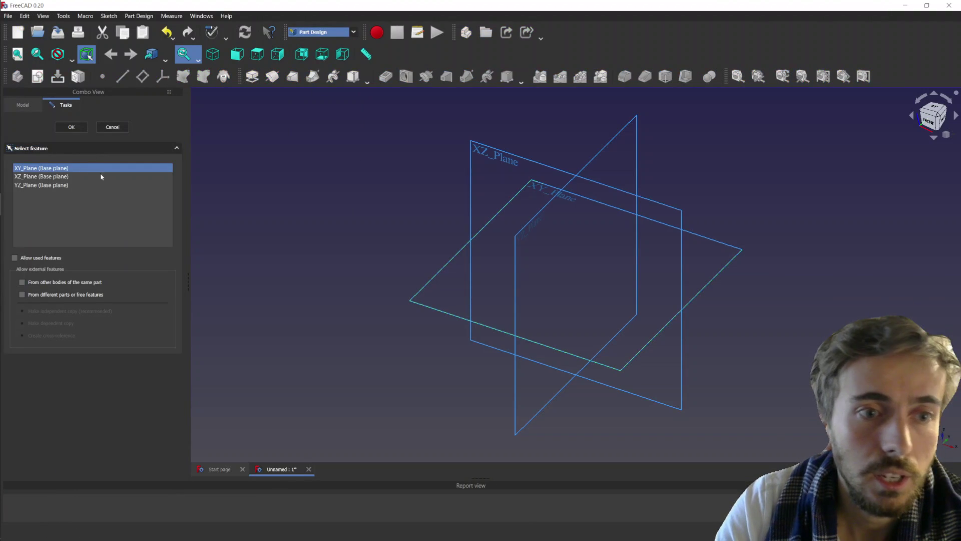
key(Return)
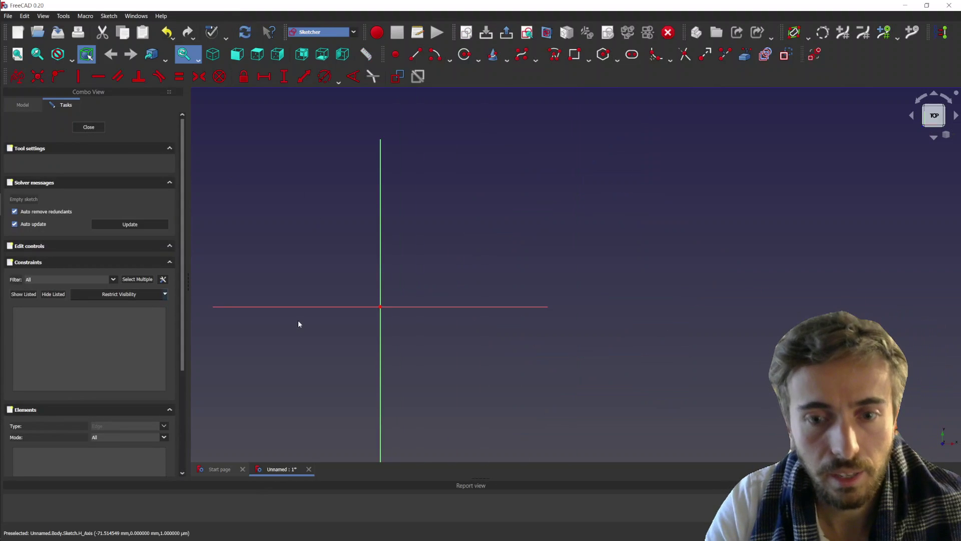
Paste the copied rounded outline with its constraints into the new XY sketch.
key(ctrl+v)
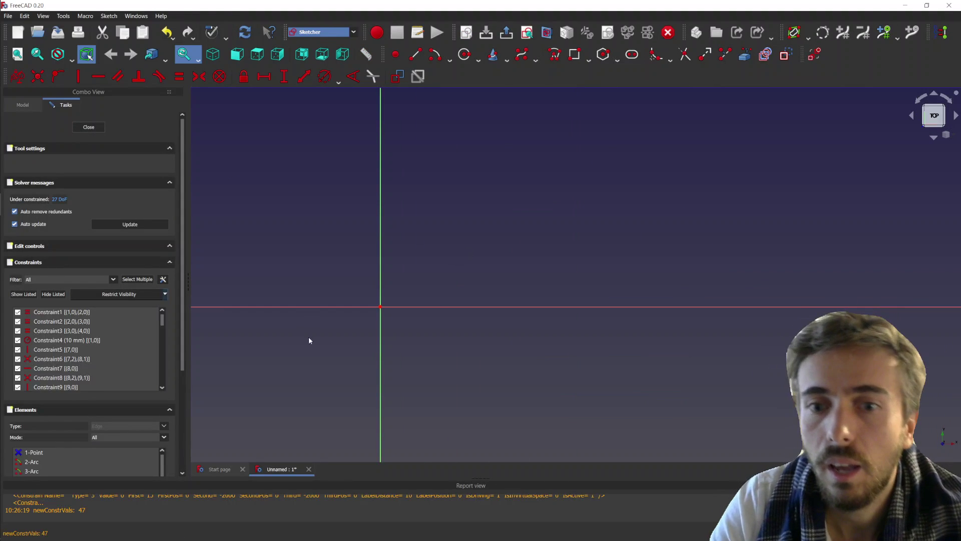
scroll(295, 361, down, 5)
scroll(711, 155, up, 3)
scroll(502, 303, up, 3)
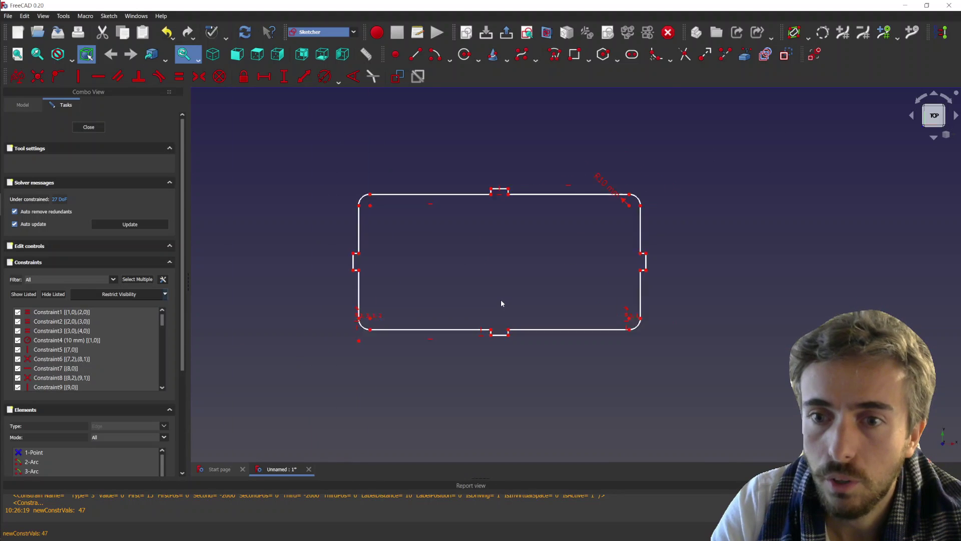
scroll(501, 303, up, 2)
scroll(666, 254, down, 5)
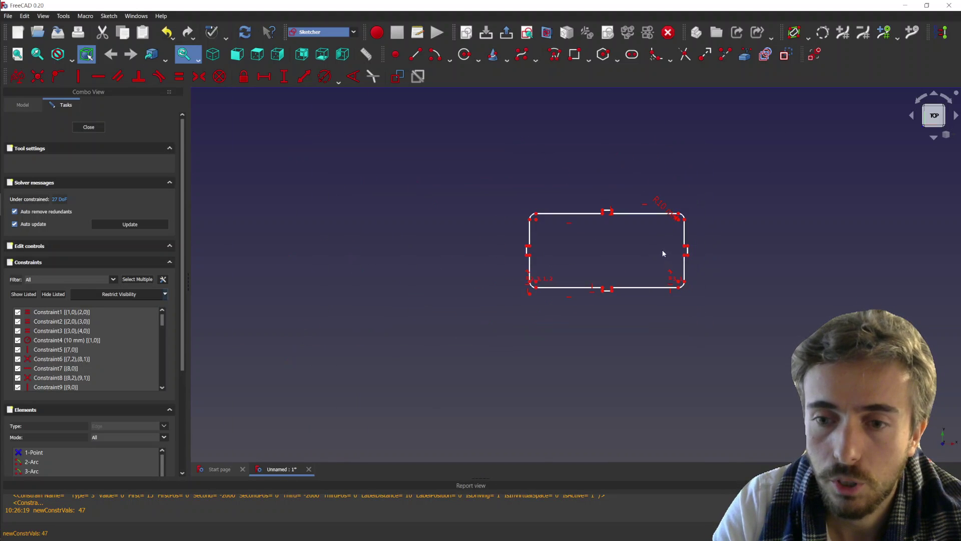
scroll(649, 157, down, 4)
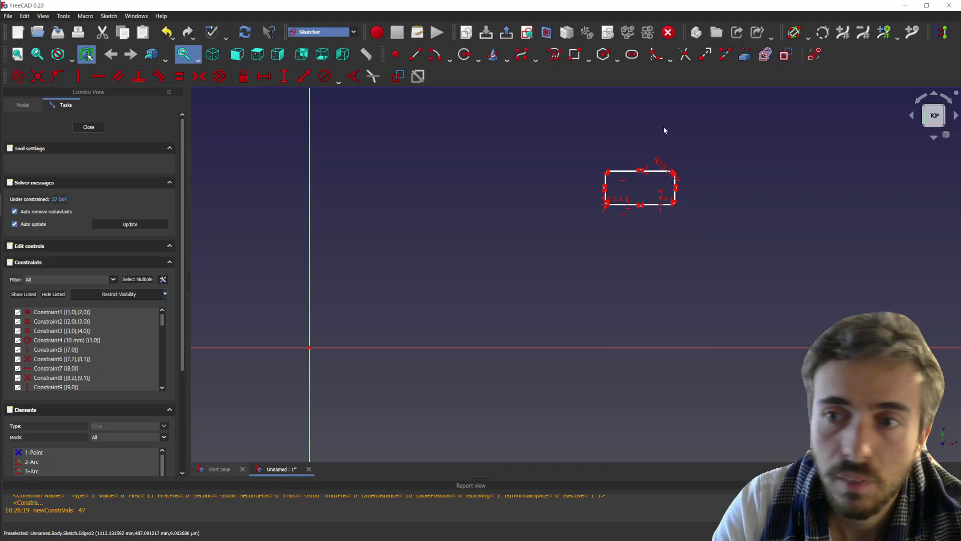
Box-select the whole rounded rectangle and drag its bottom edge to test the constraints.
drag(720, 133, 521, 244)
scroll(687, 173, up, 4)
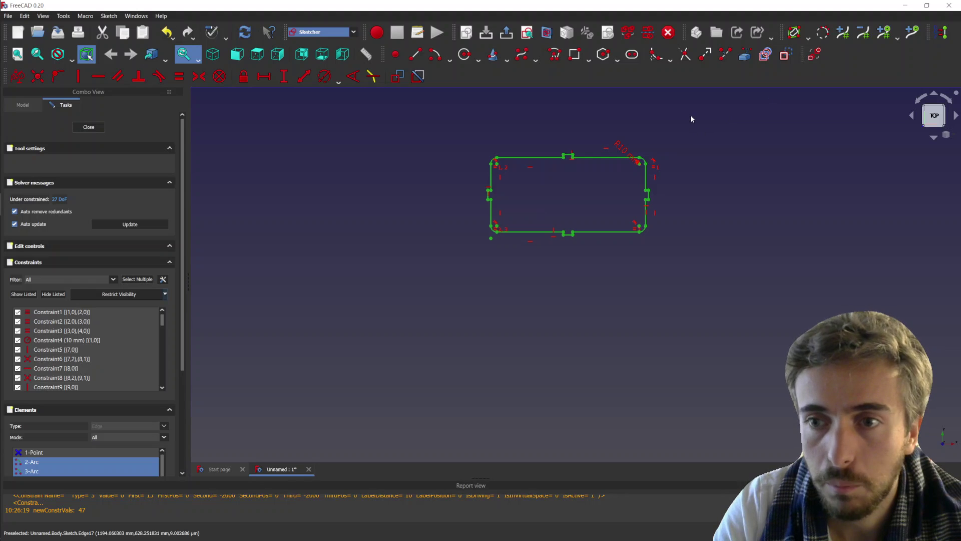
key(Escape)
drag(684, 120, 432, 273)
key(Escape)
drag(720, 108, 471, 263)
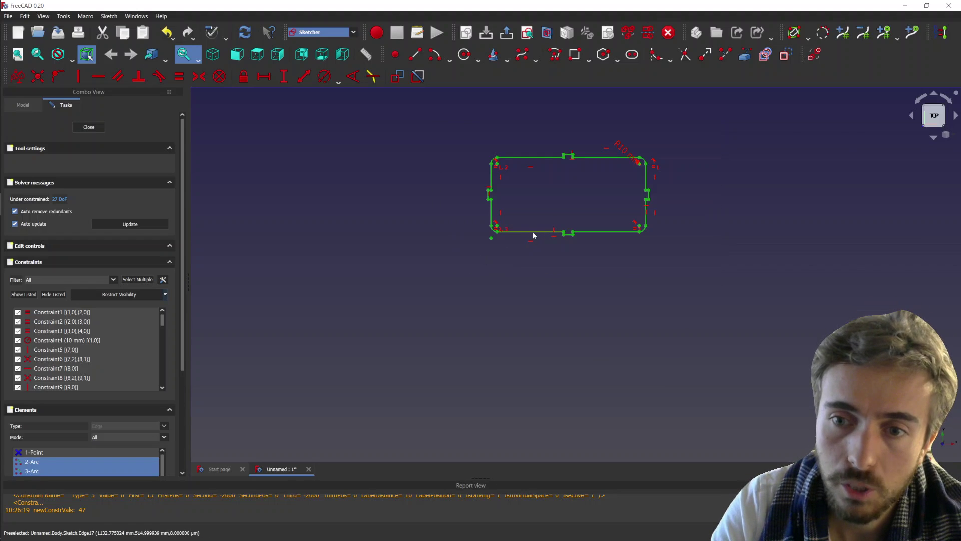
drag(533, 235, 377, 311)
click(460, 272)
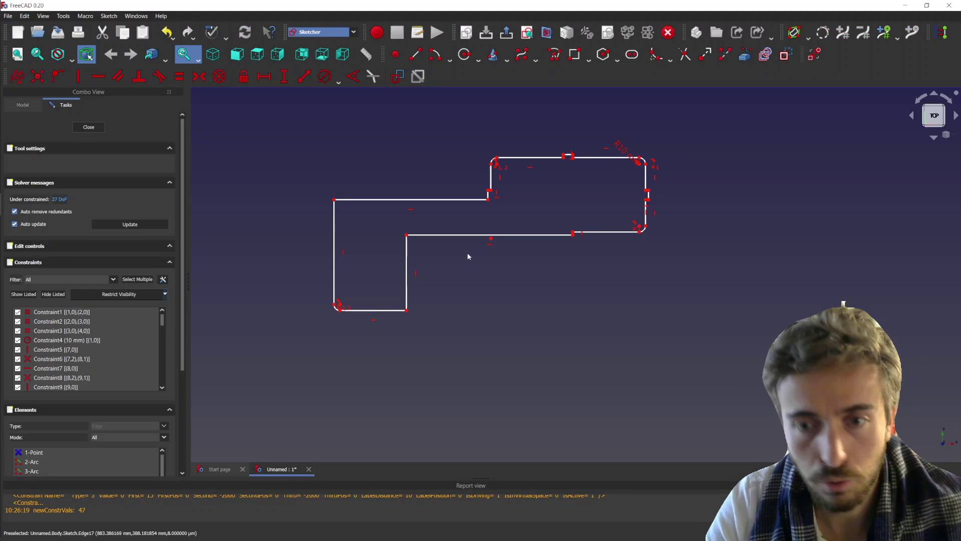
Undo the stretches and pull the bottom edge again into a small lower-left step.
key(ctrl+z)
drag(541, 237, 510, 281)
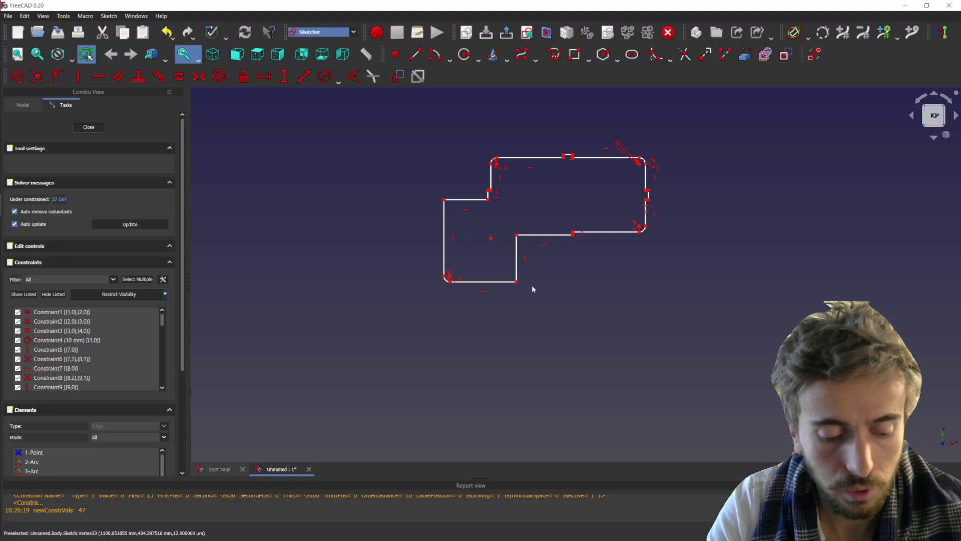
key(ctrl+z)
drag(723, 117, 456, 283)
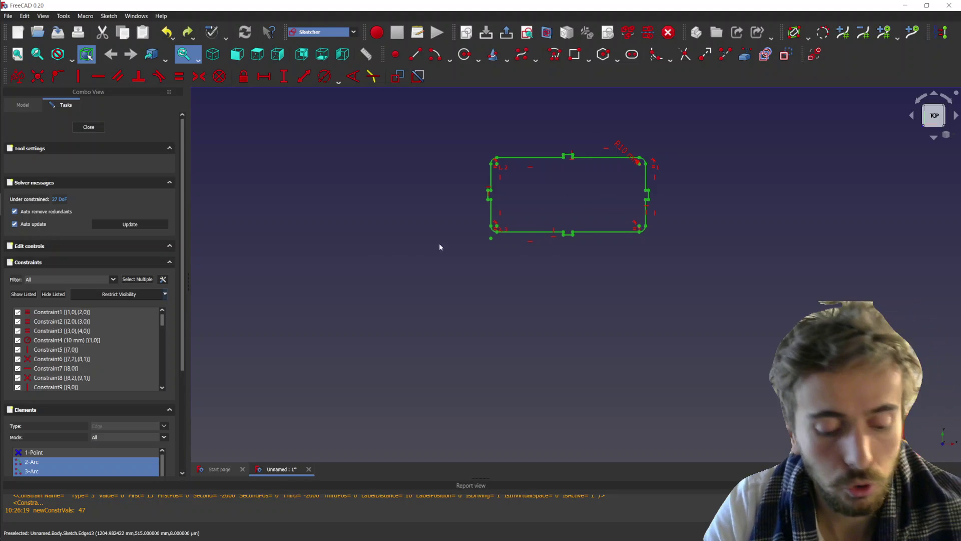
mouse_move(534, 235)
mouse_down()
mouse_move(433, 118)
mouse_move(277, 320)
mouse_move(501, 262)
mouse_move(430, 411)
mouse_move(389, 337)
mouse_move(369, 332)
mouse_move(350, 386)
mouse_move(406, 312)
mouse_move(538, 229)
mouse_move(512, 251)
mouse_up()
click(680, 242)
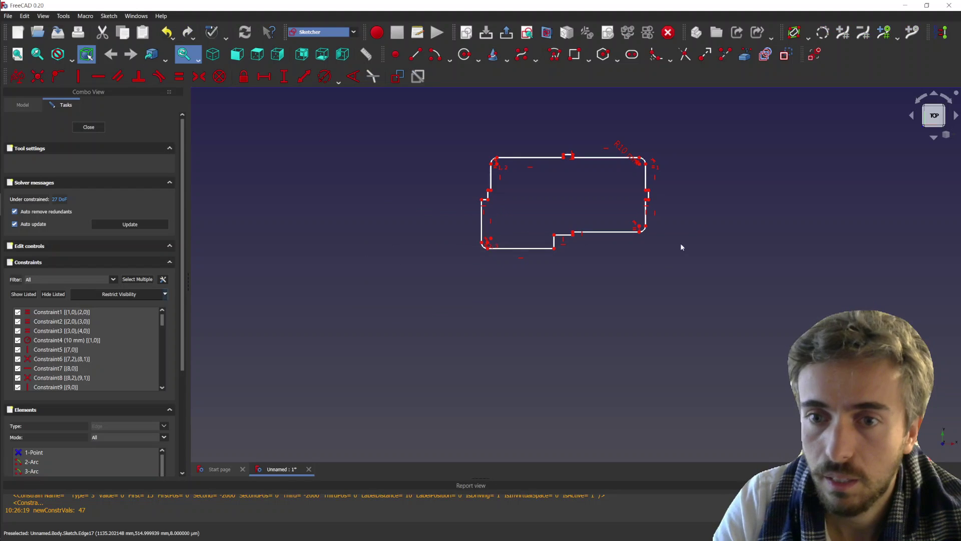
Create a new sketch, Sketch001, attached to the YZ_Plane.
scroll(700, 236, down, 4)
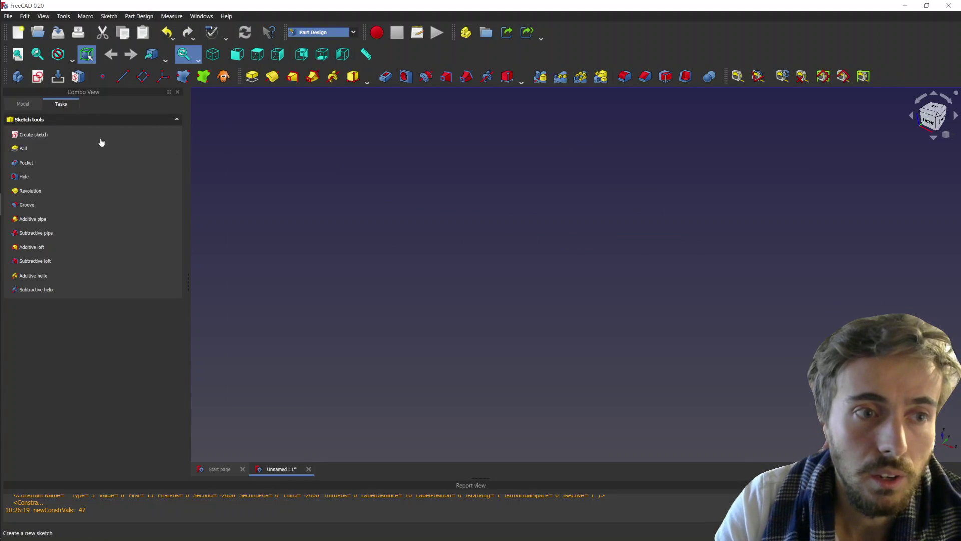
click(101, 139)
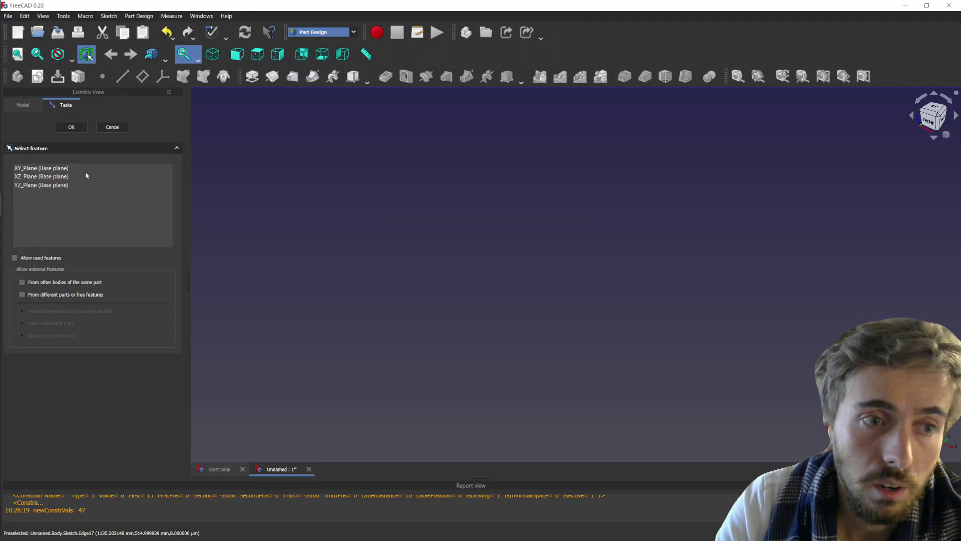
double_click(80, 189)
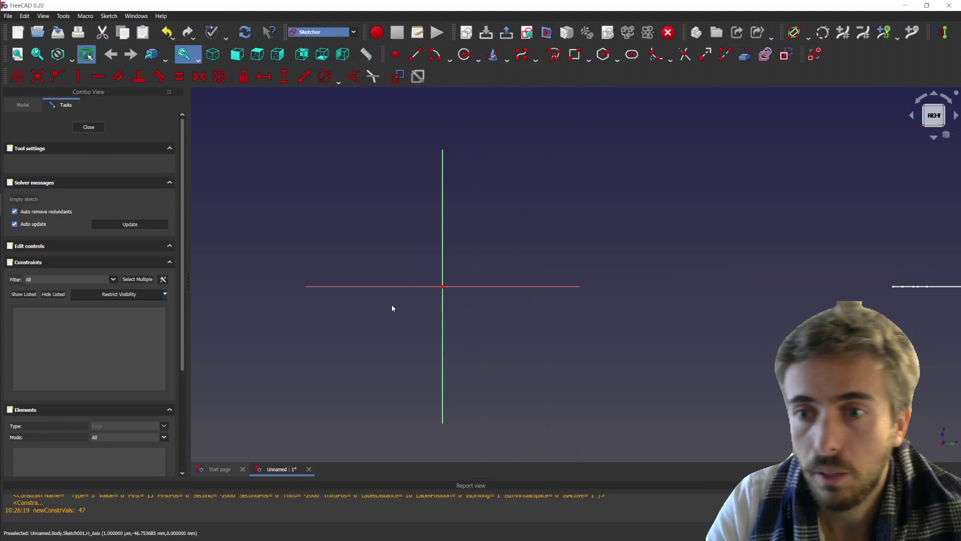
scroll(367, 334, down, 2)
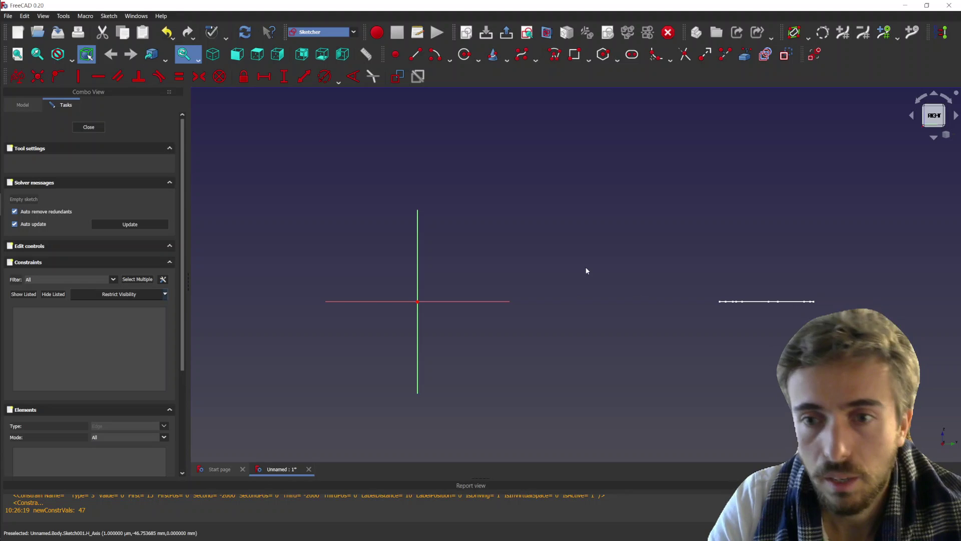
Paste the copied outline into Sketch001 and move the R10 mm radius label inside it.
key(ctrl+v)
scroll(466, 368, down, 8)
scroll(662, 273, up, 5)
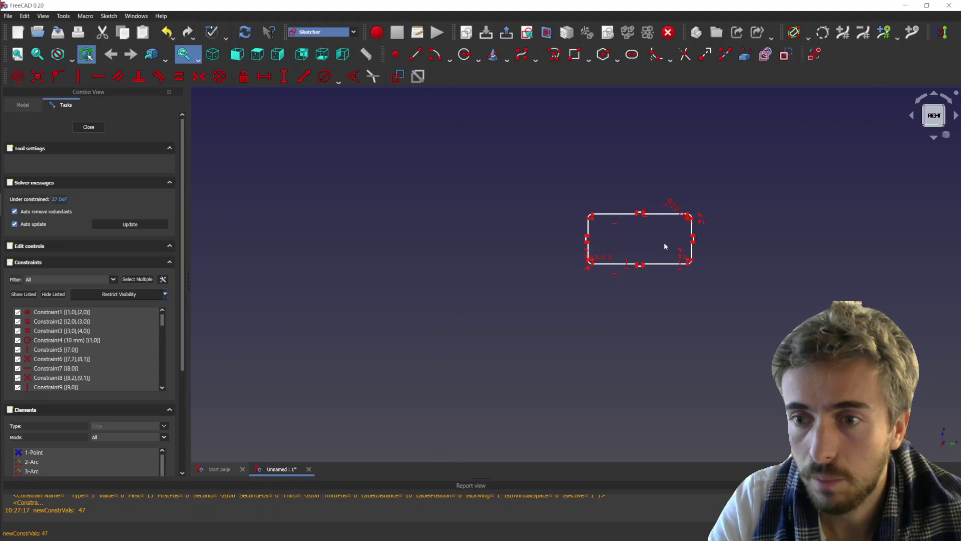
scroll(721, 235, up, 3)
scroll(697, 229, up, 5)
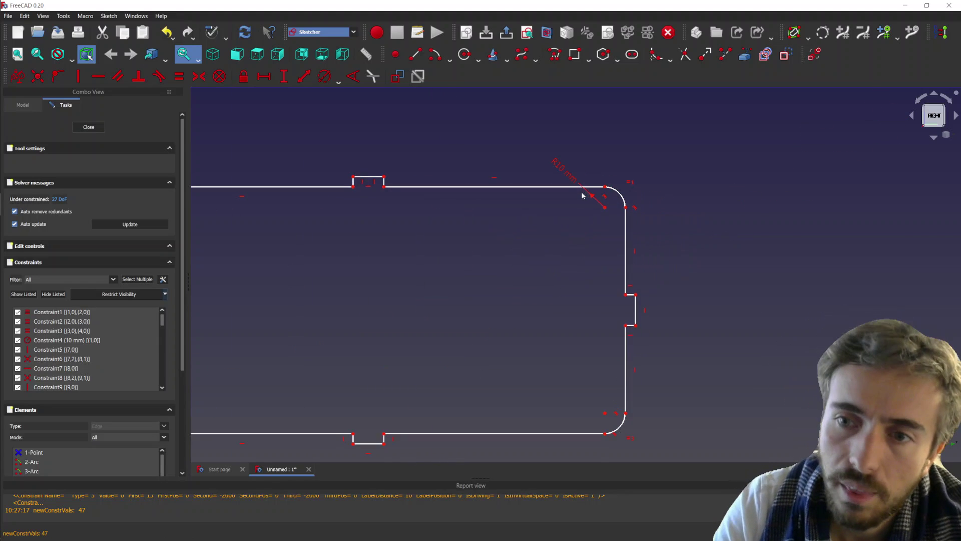
drag(570, 174, 529, 262)
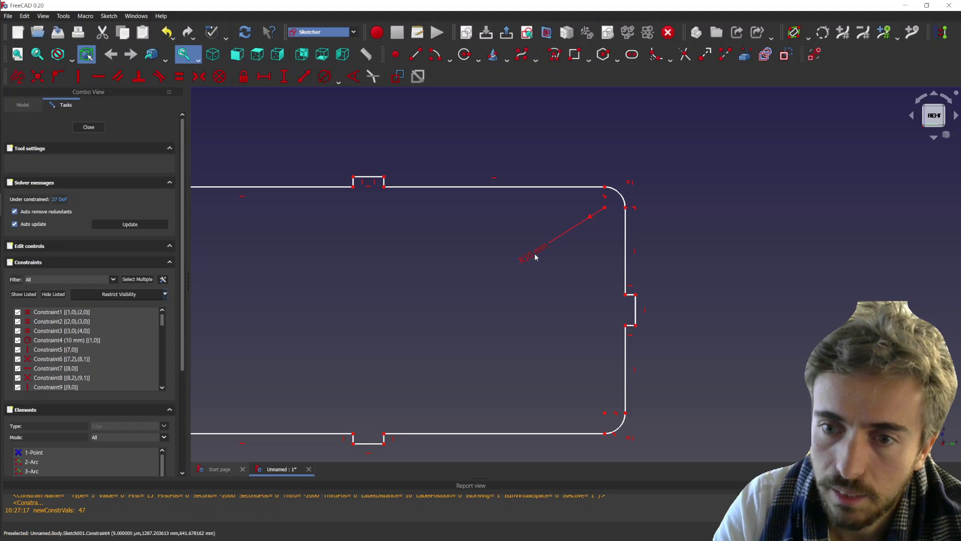
click(524, 260)
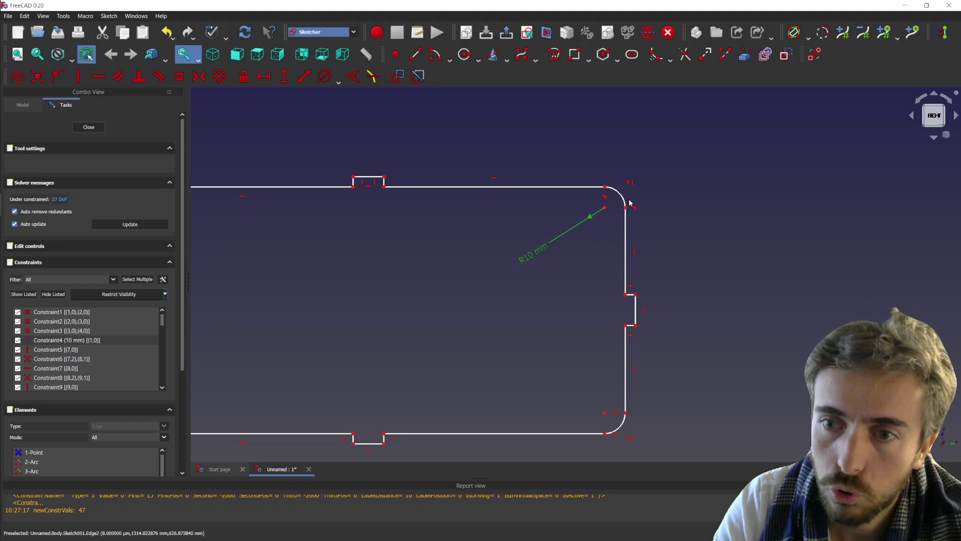
Select the outline's left and top edges, then reposition the R10 mm label along its leader.
scroll(682, 200, down, 3)
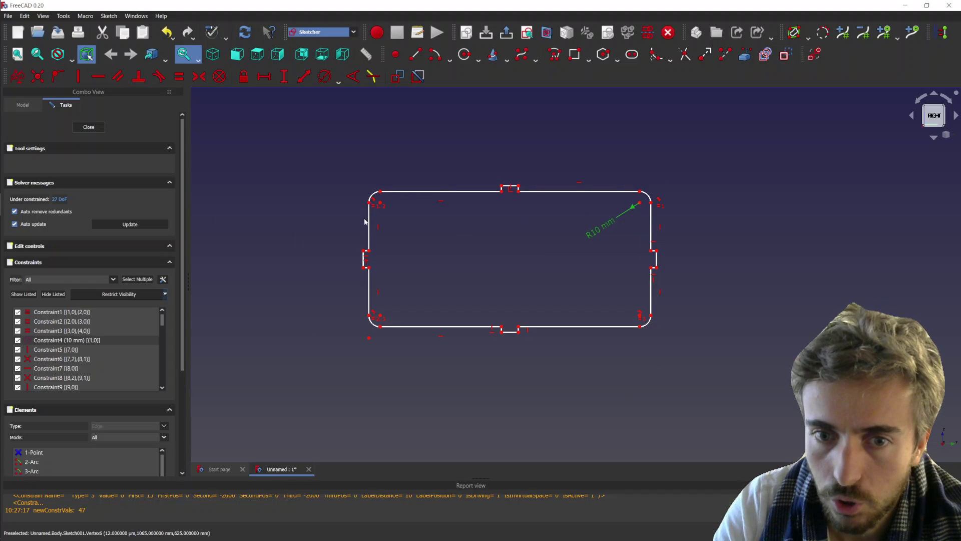
click(370, 230)
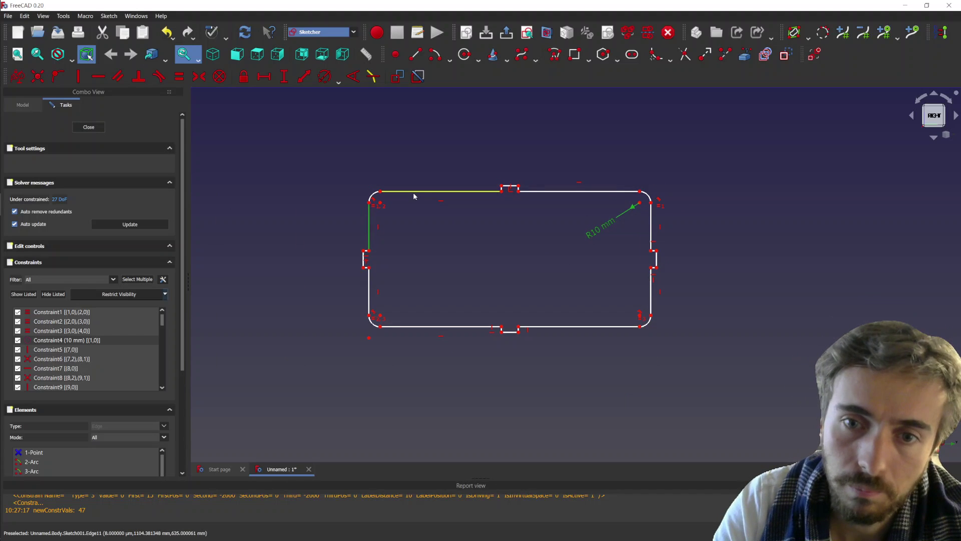
click(388, 192)
click(565, 200)
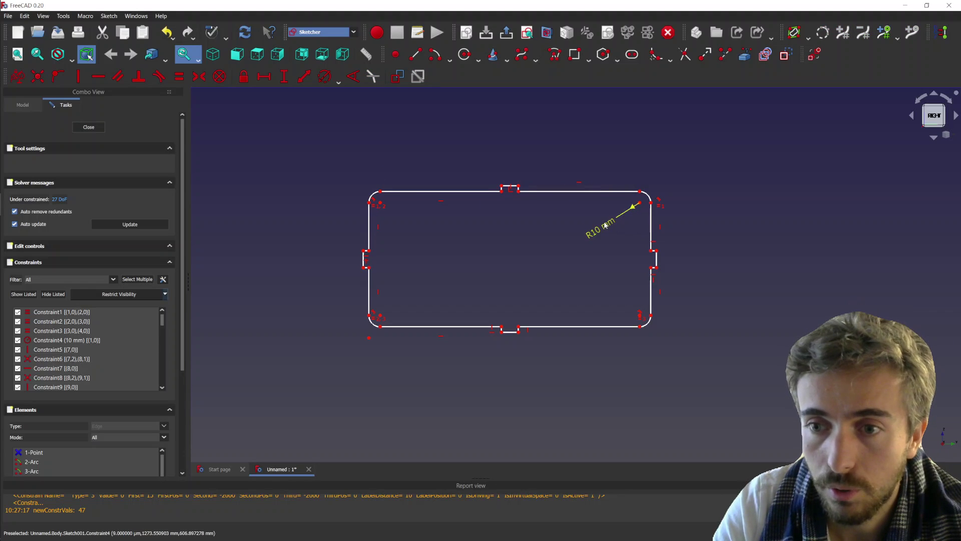
drag(593, 240, 581, 256)
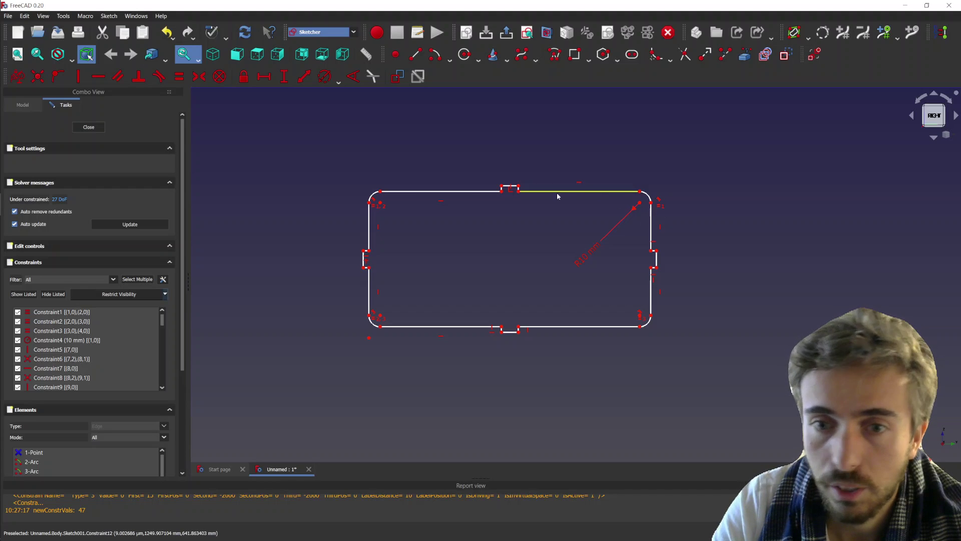
scroll(776, 172, down, 2)
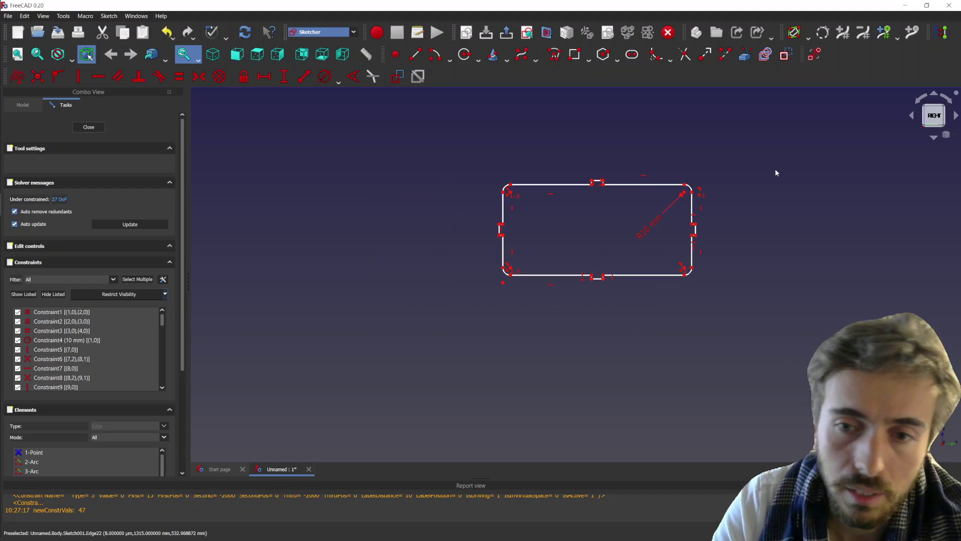
scroll(568, 163, down, 1)
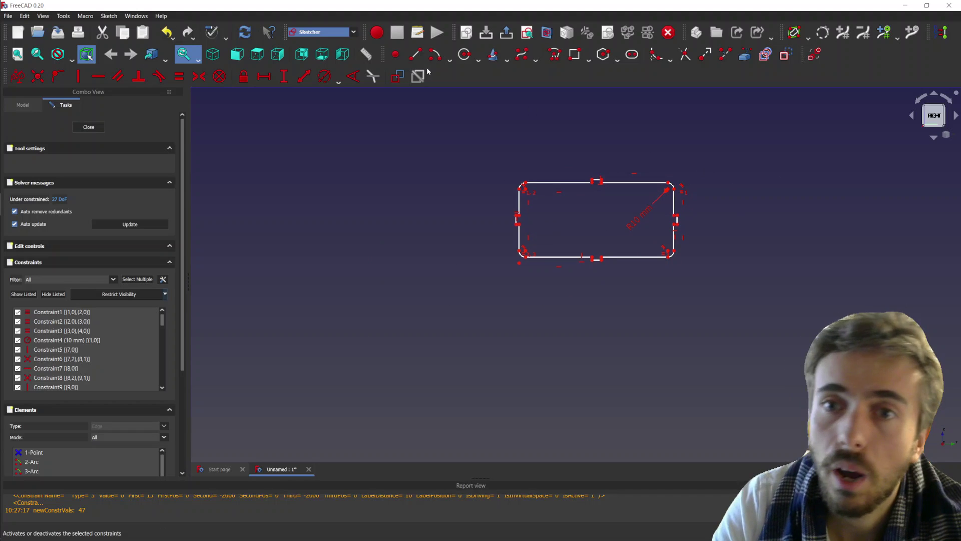
Add a horizontal distance dimension from the rectangle's left edge to the vertical axis.
click(264, 76)
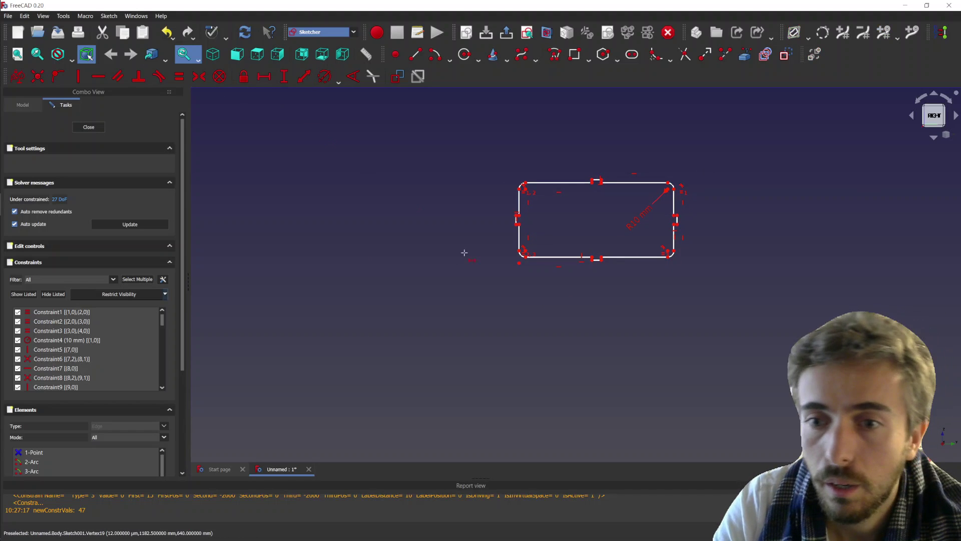
scroll(532, 156, down, 3)
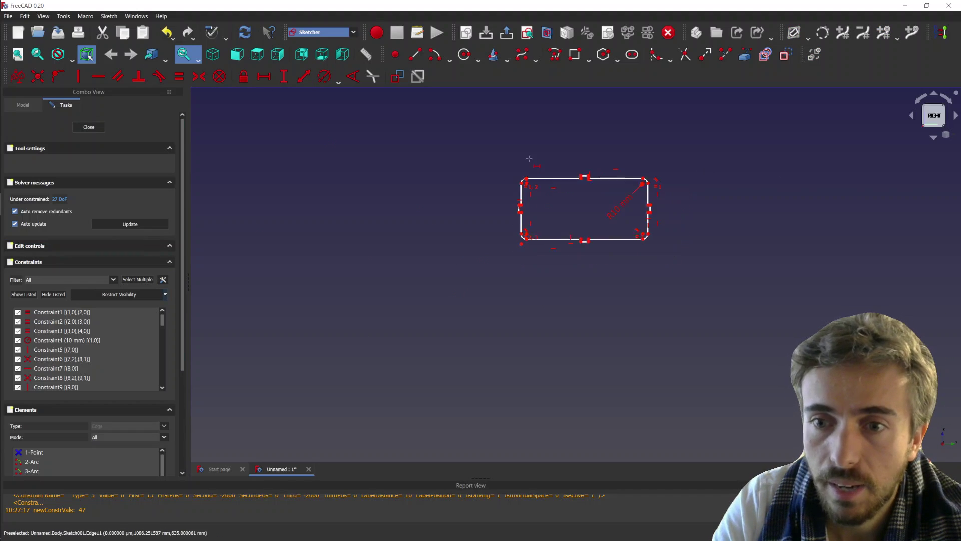
click(525, 201)
scroll(631, 135, down, 2)
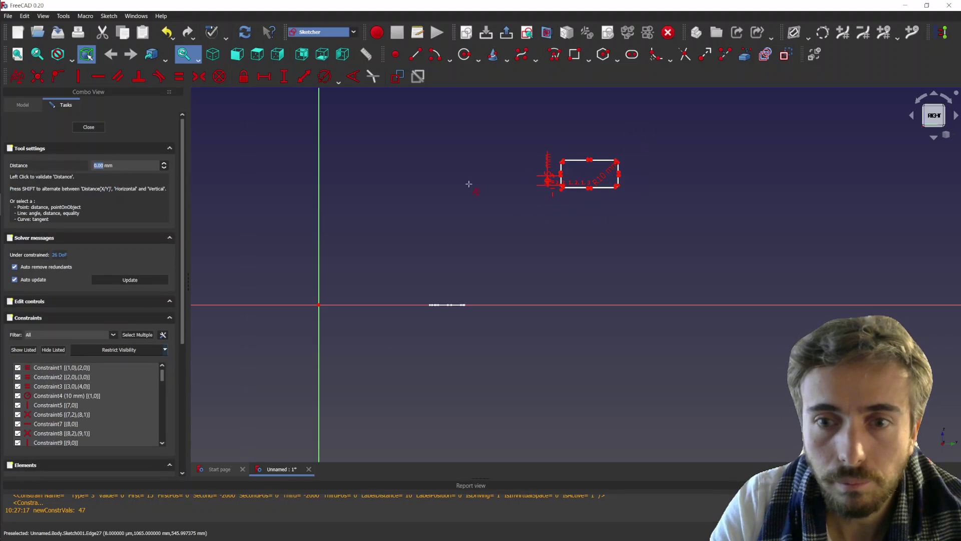
click(318, 275)
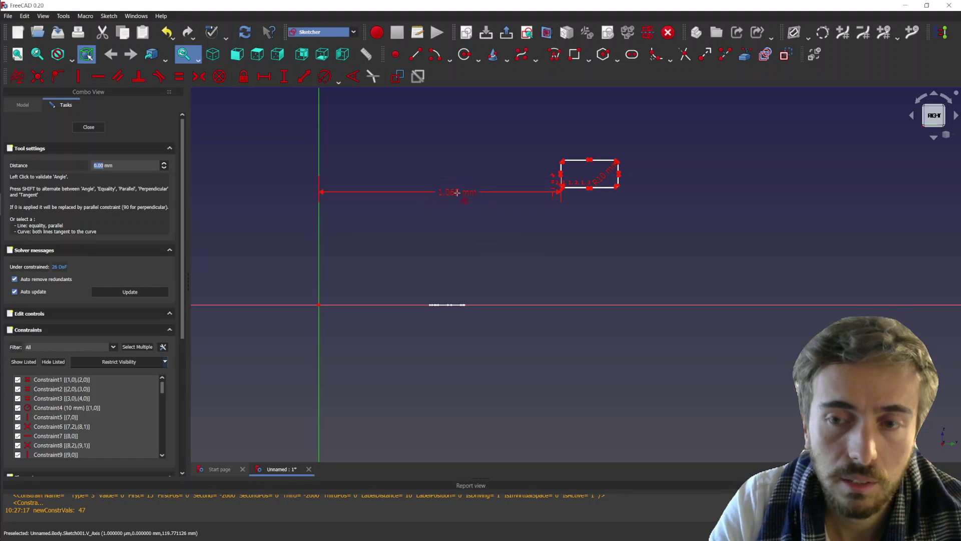
click(468, 173)
scroll(630, 159, up, 3)
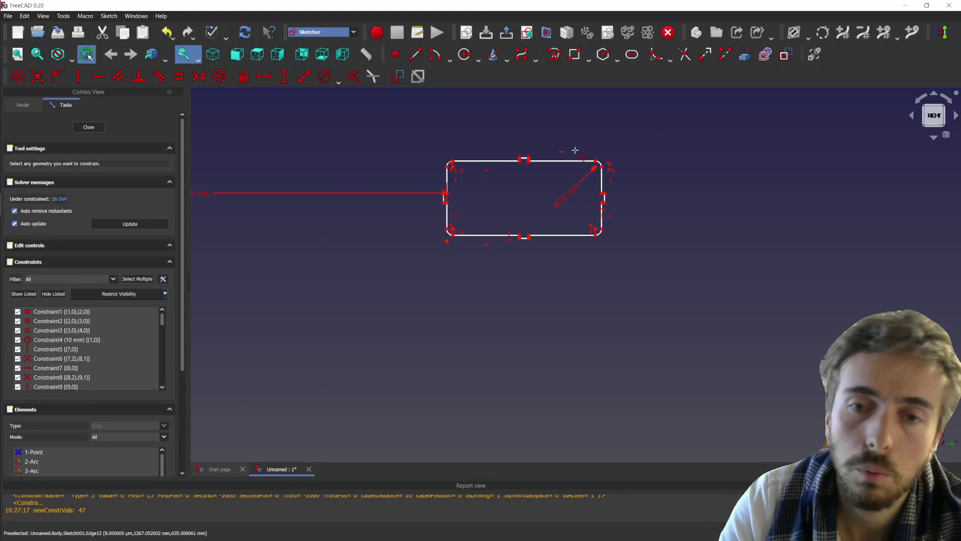
Switch to the OBS Studio window from the taskbar, placing it in front of FreeCAD.
mouse_move(1, 214)
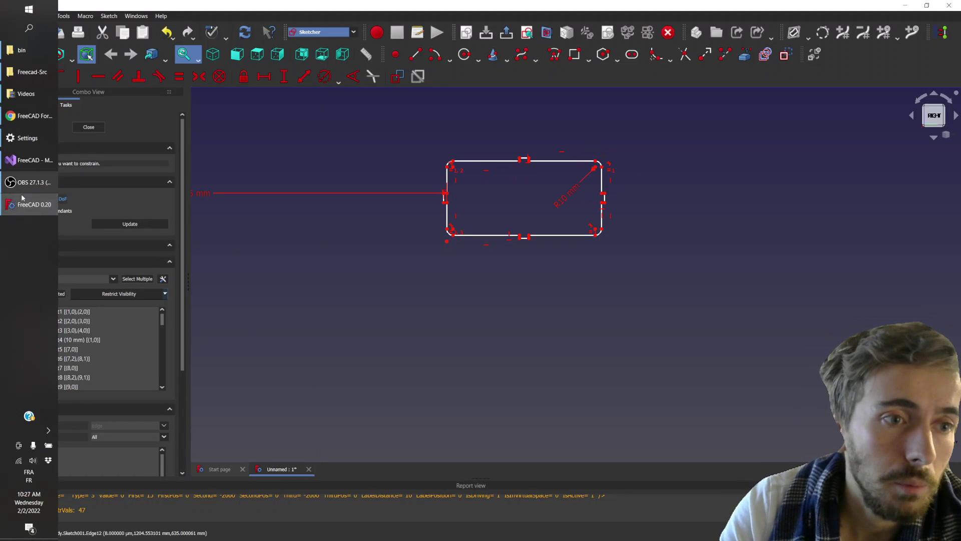
mouse_move(27, 160)
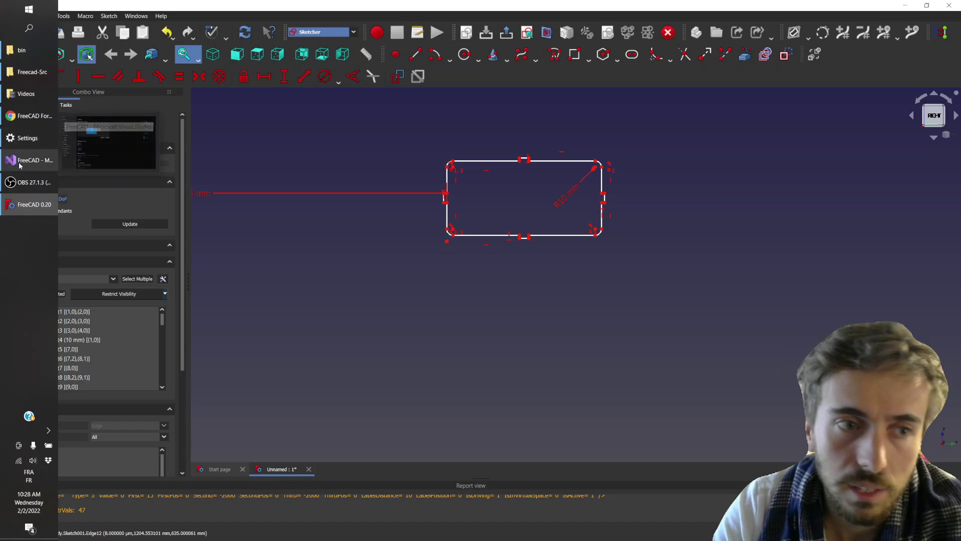
mouse_move(46, 182)
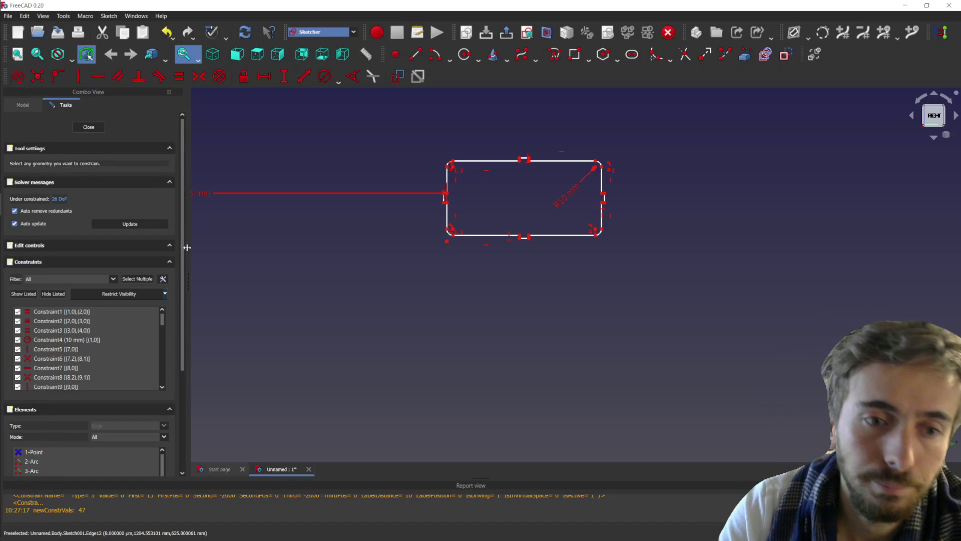
mouse_move(1, 176)
click(30, 182)
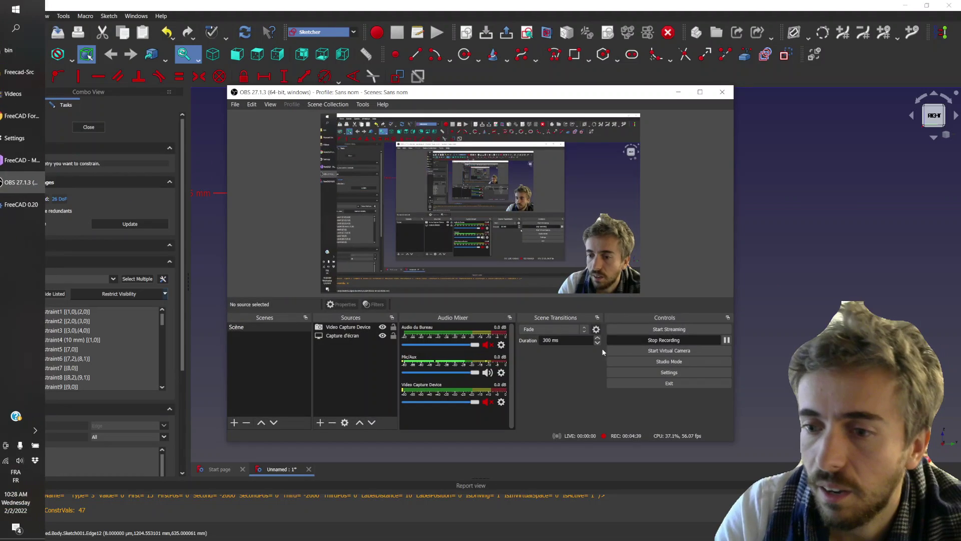